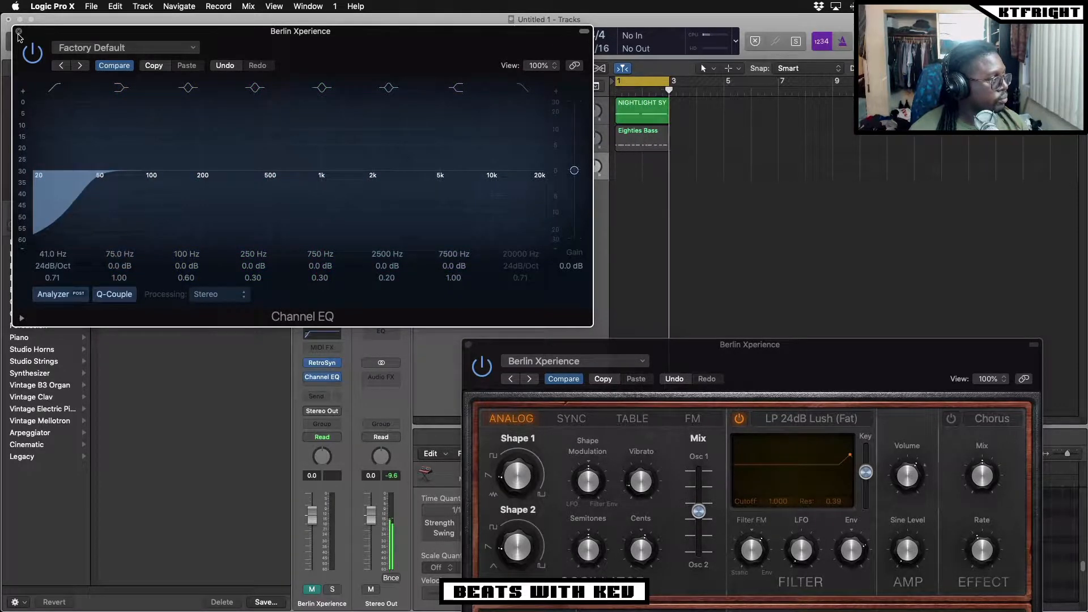
Compare the Descent track with its Channel EQ bypassed and active, and pull its upper-mid band down to -18 dB at 770 Hz.
click(19, 32)
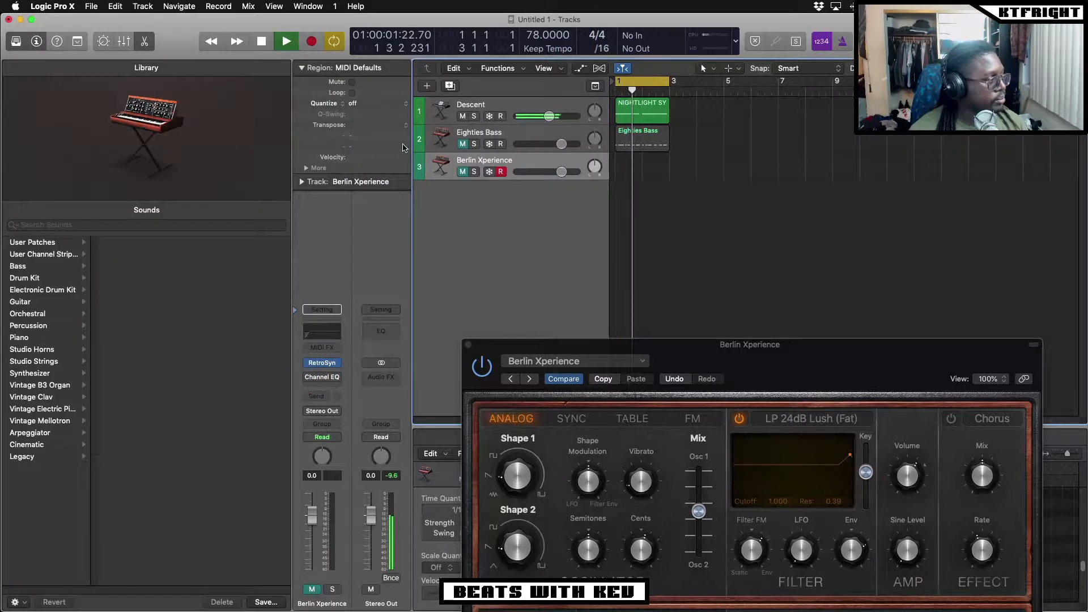
click(491, 106)
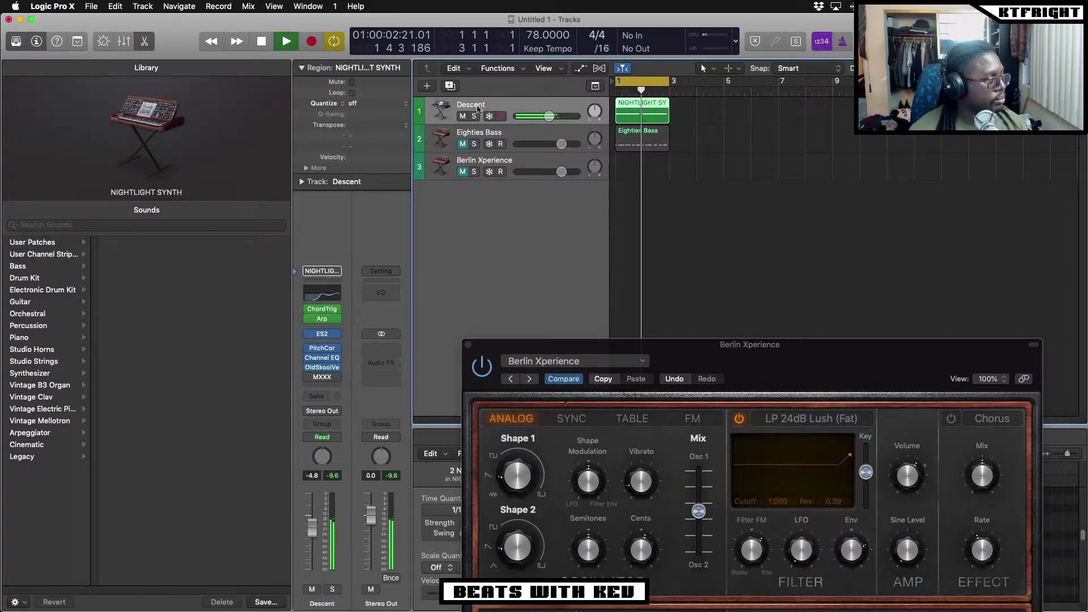
click(321, 297)
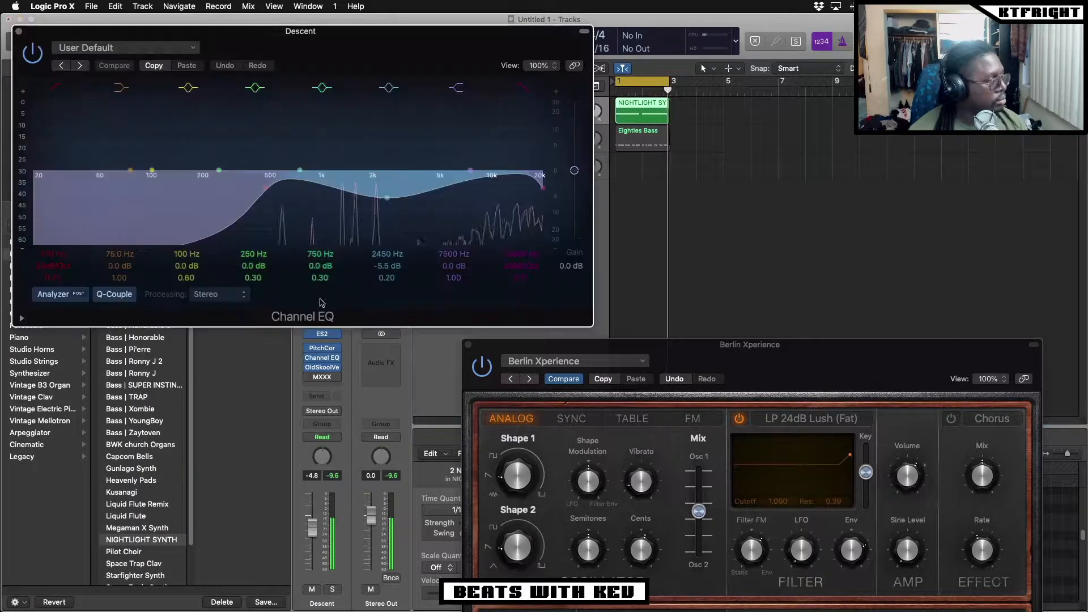
click(34, 55)
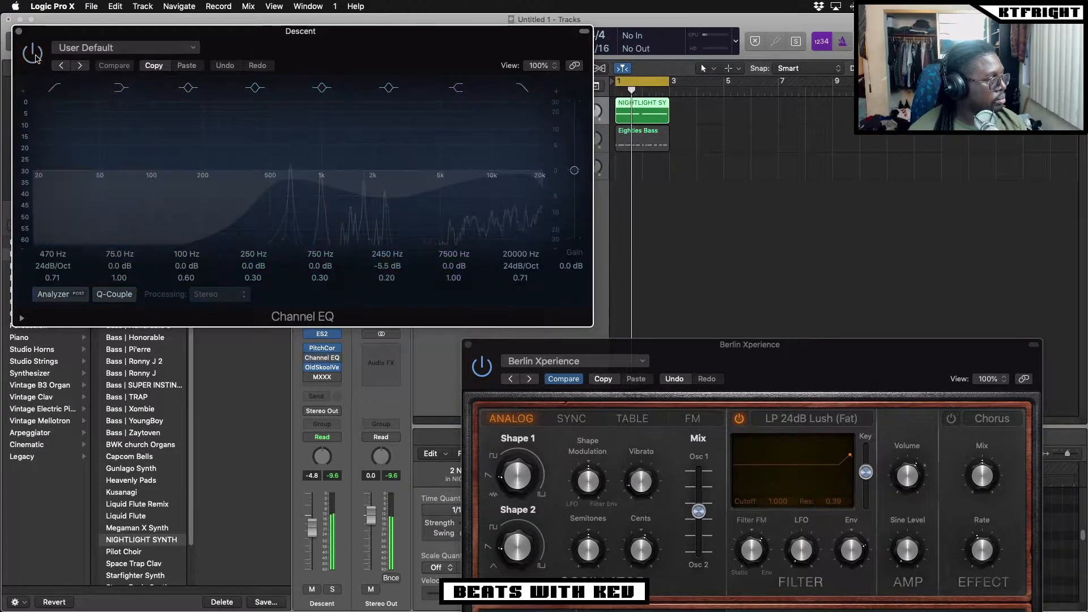
click(35, 57)
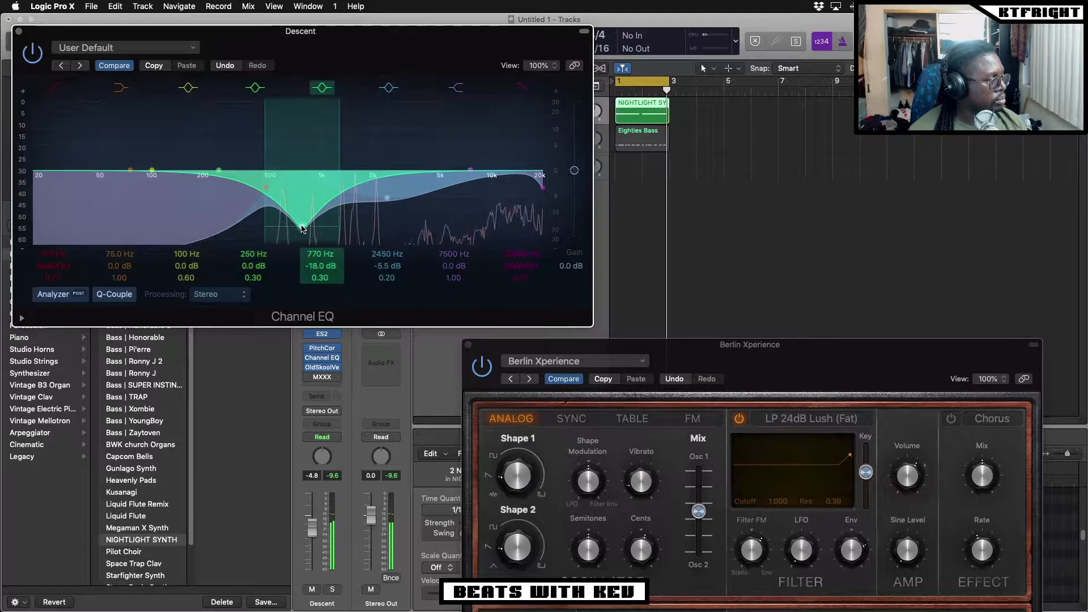
click(18, 31)
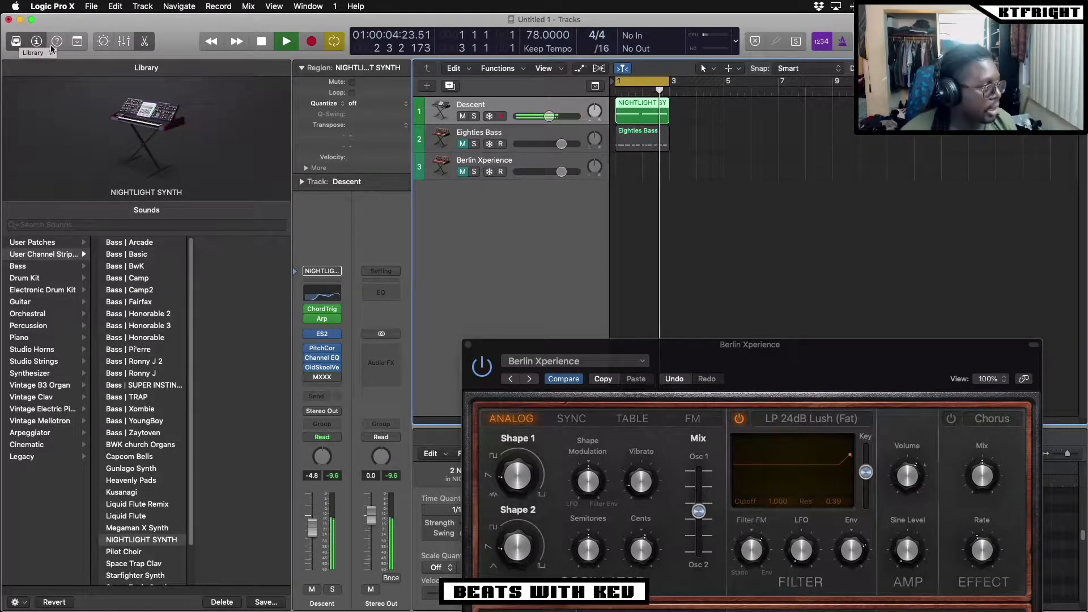
Unmute the Eighties Bass track and lower its volume to -3.0 dB.
click(463, 144)
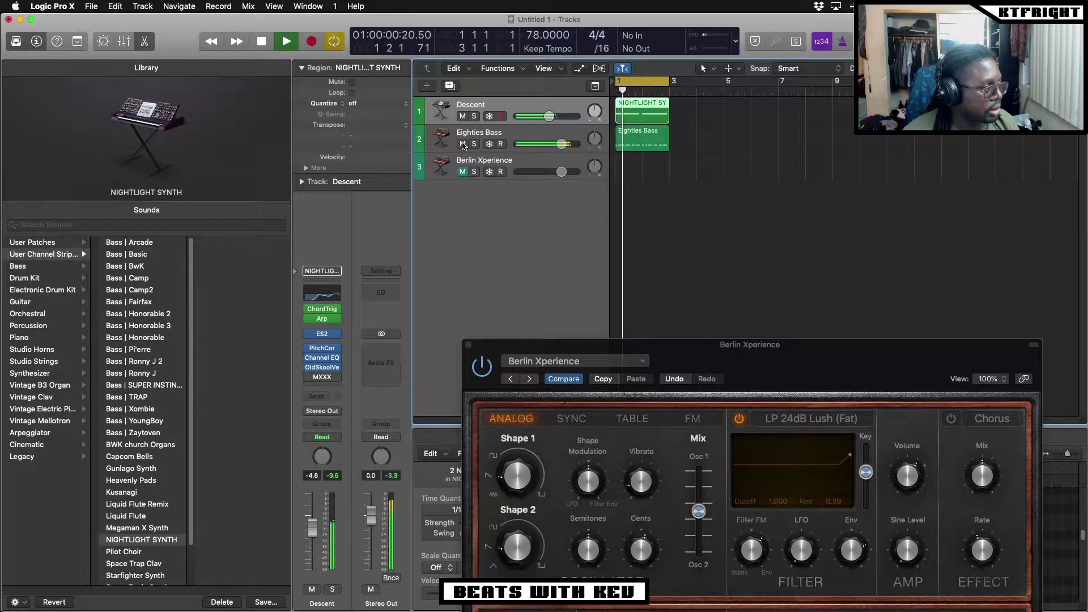
drag(560, 144, 559, 144)
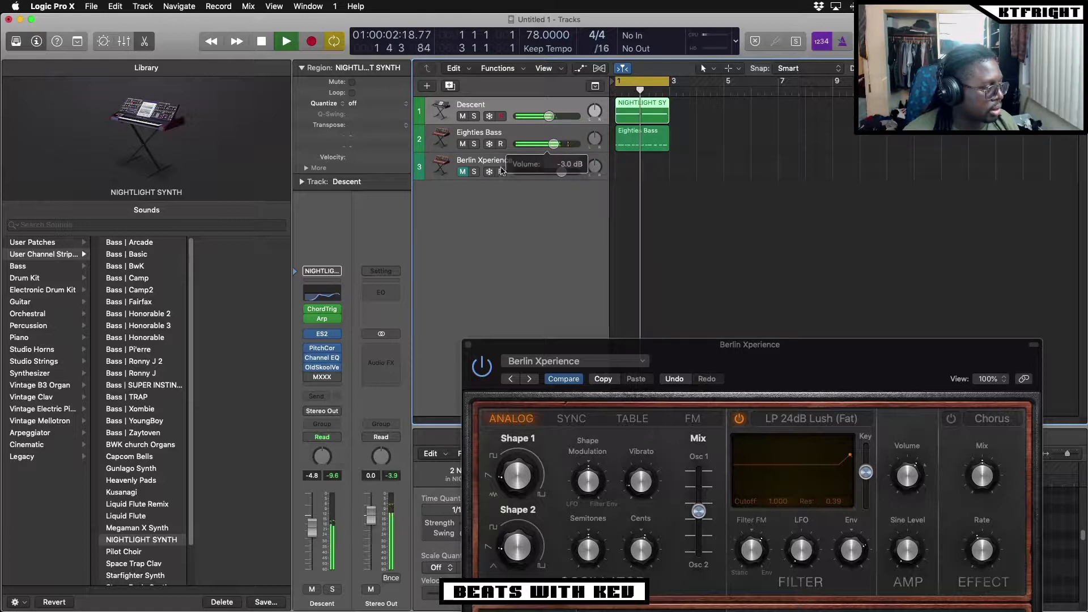
Check the OldSkoolVerb settings on the Descent track and the Pitch Correction settings on the Eighties Bass track.
click(324, 368)
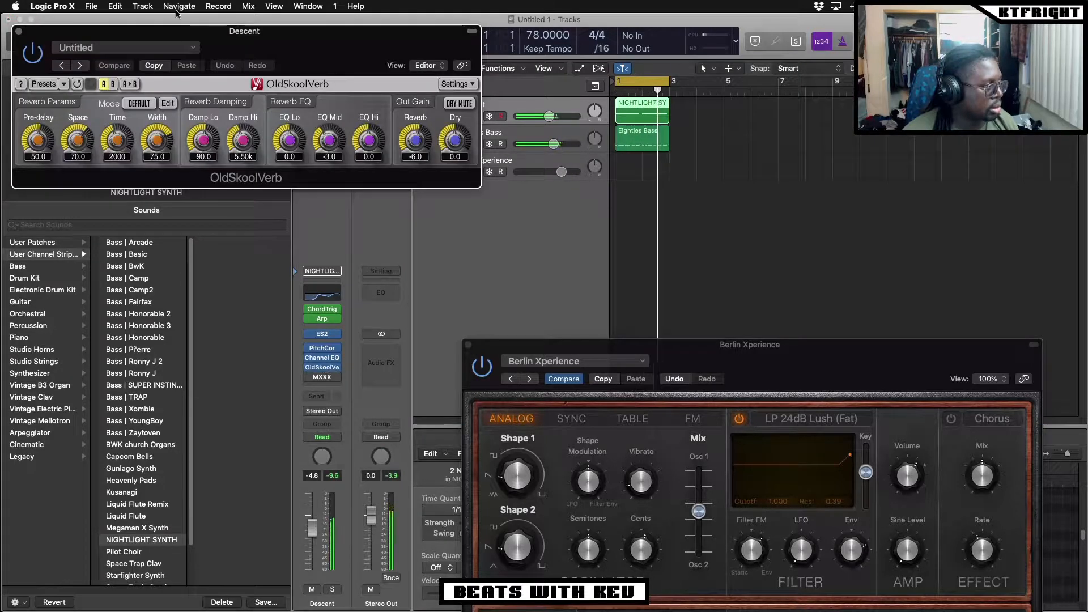
click(15, 33)
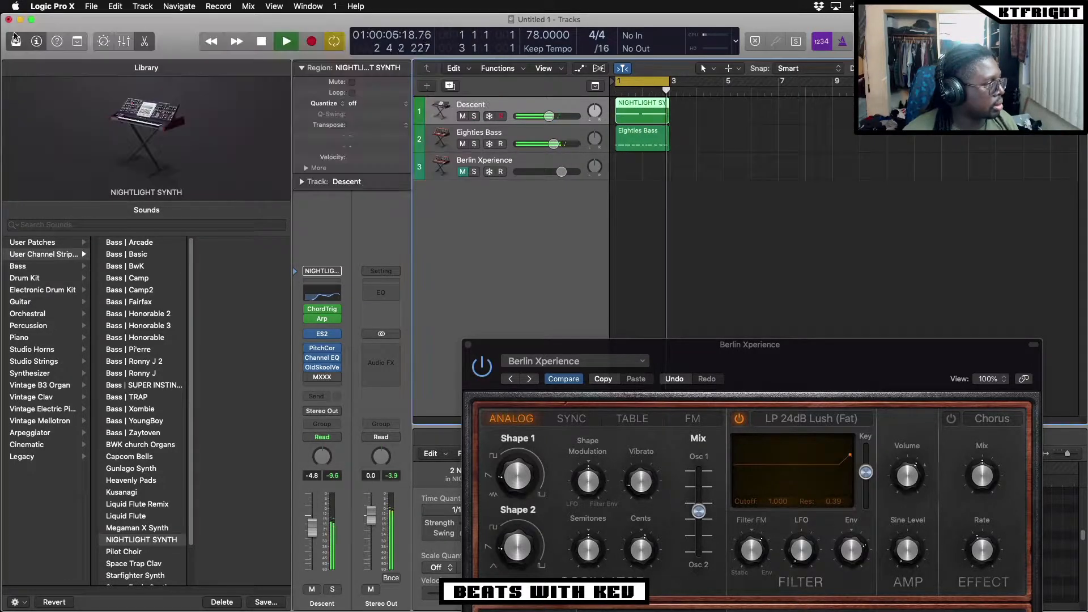
click(502, 140)
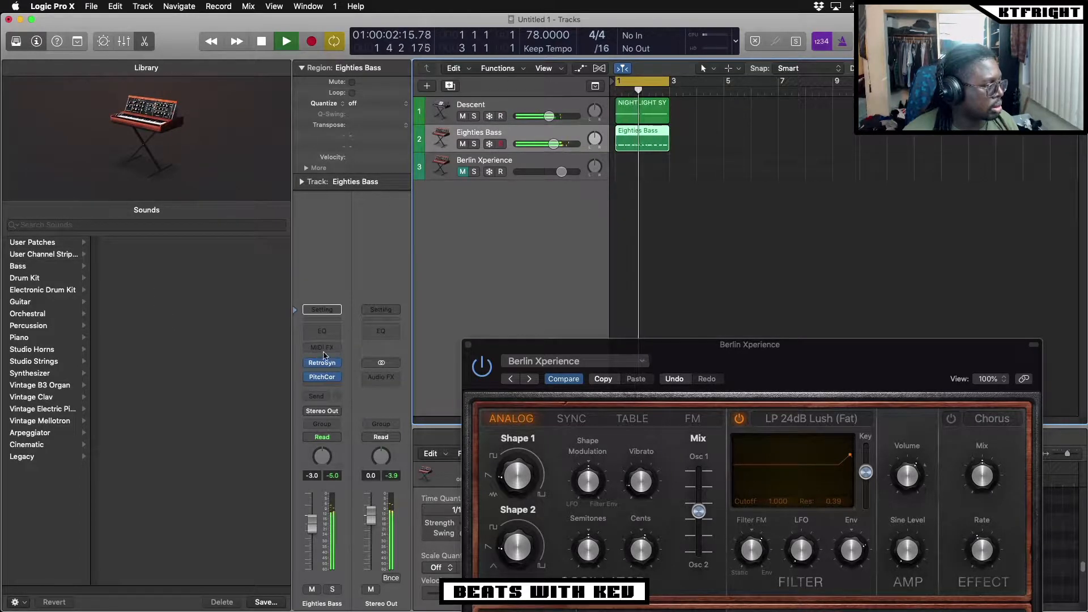
click(326, 368)
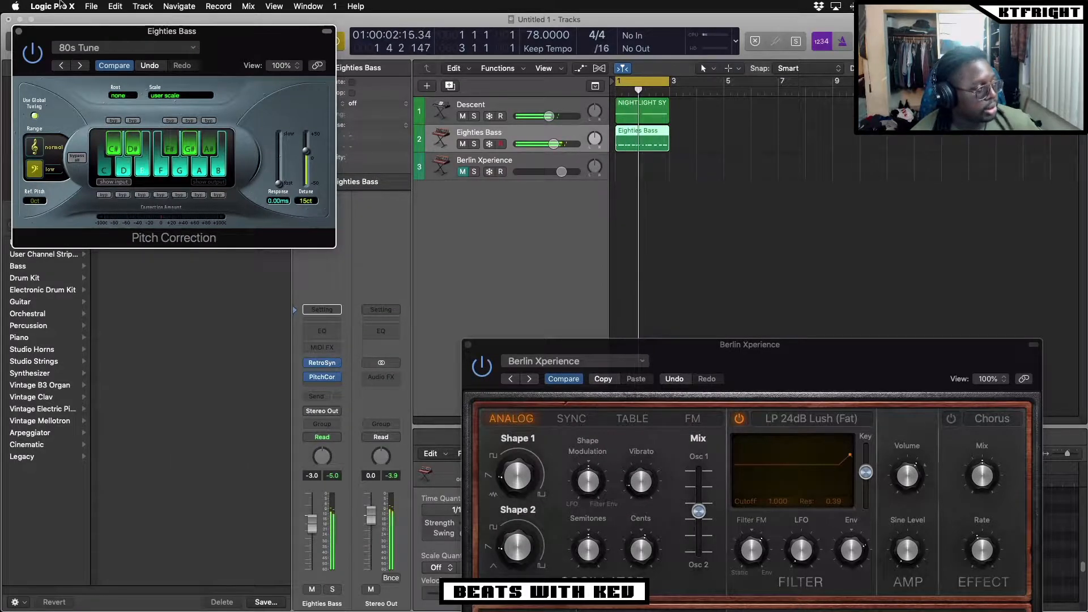
click(19, 31)
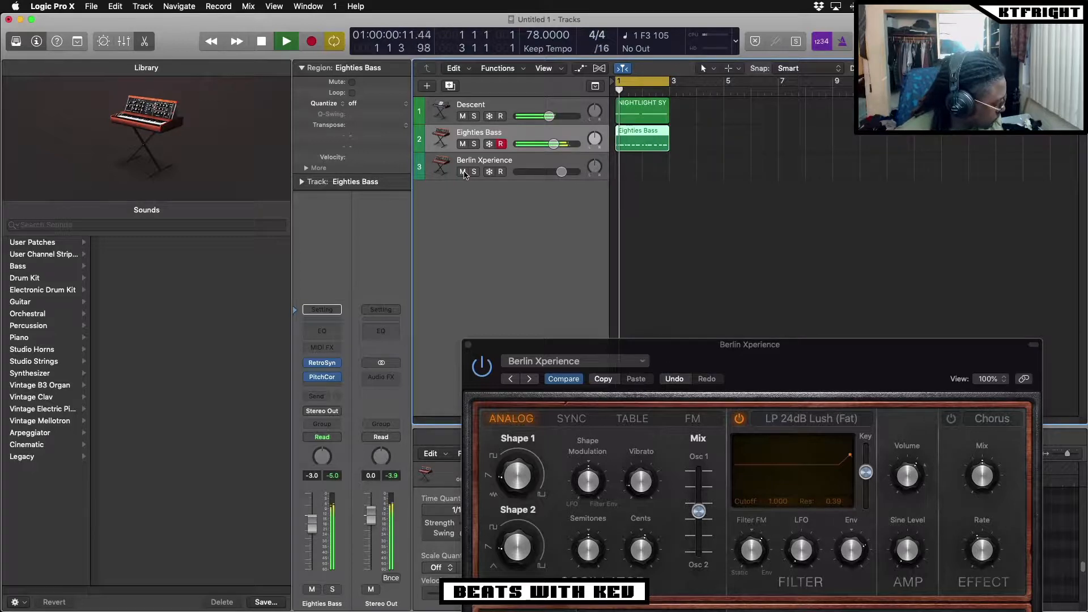
Audition successive Retro Synth presets on the Berlin Xperience track and settle on Dynamic Soft Pad.
click(501, 163)
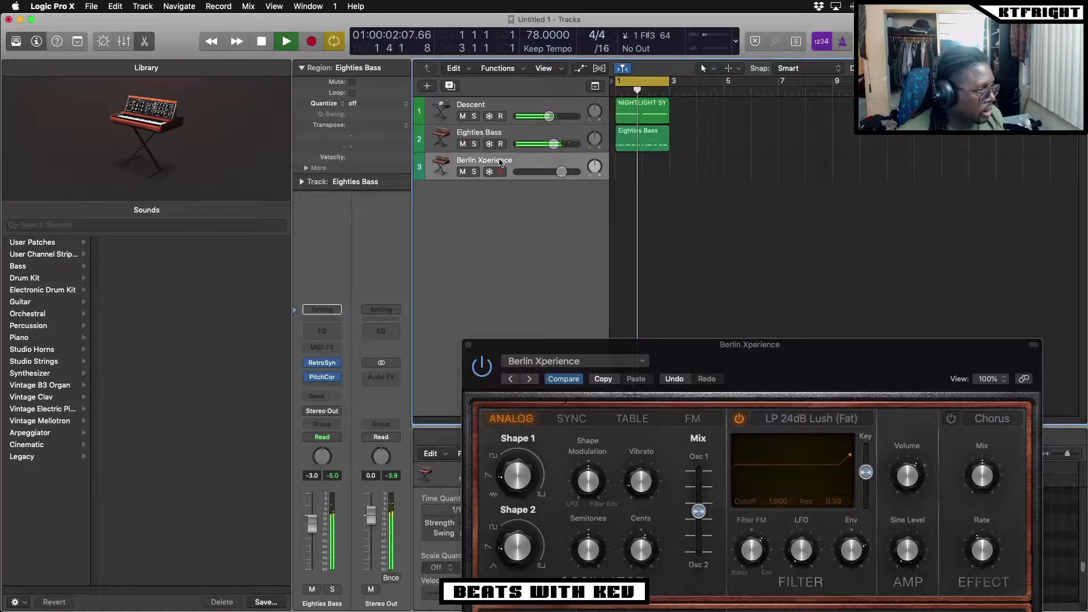
drag(711, 358, 525, 105)
click(346, 125)
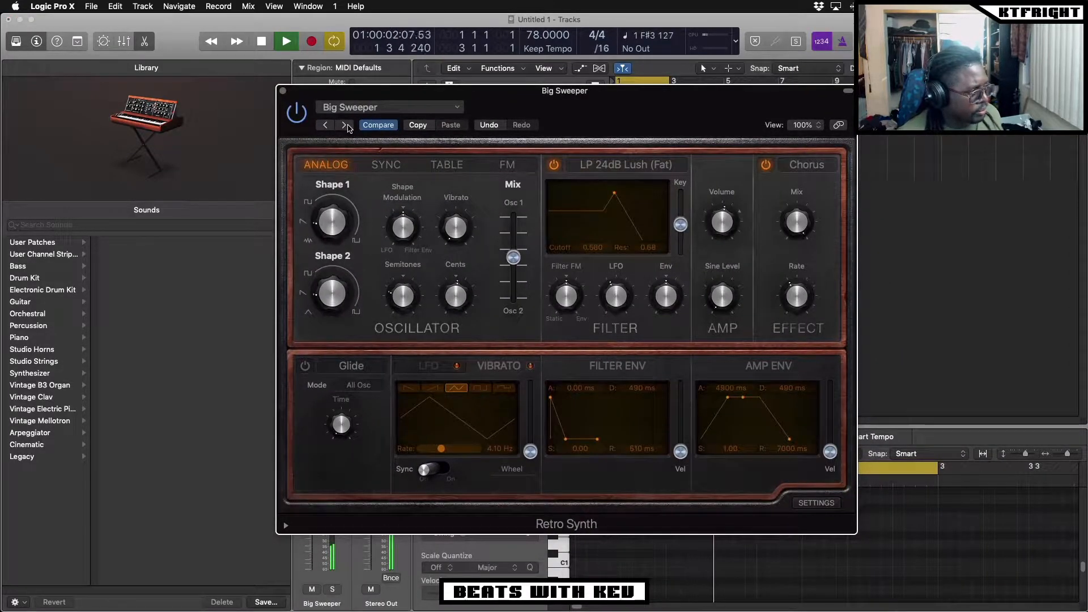
click(345, 125)
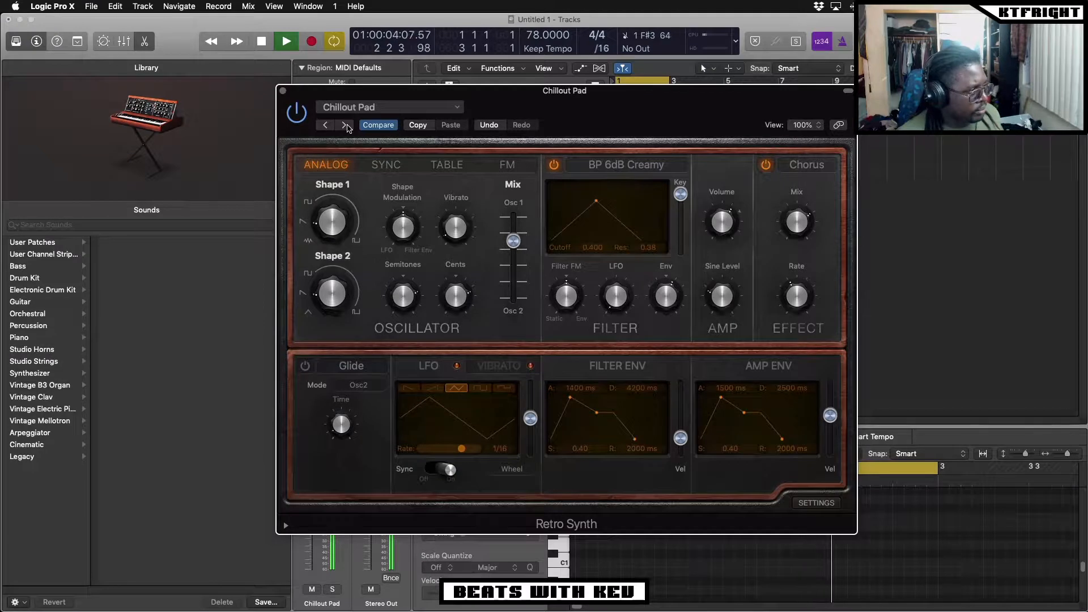
click(345, 125)
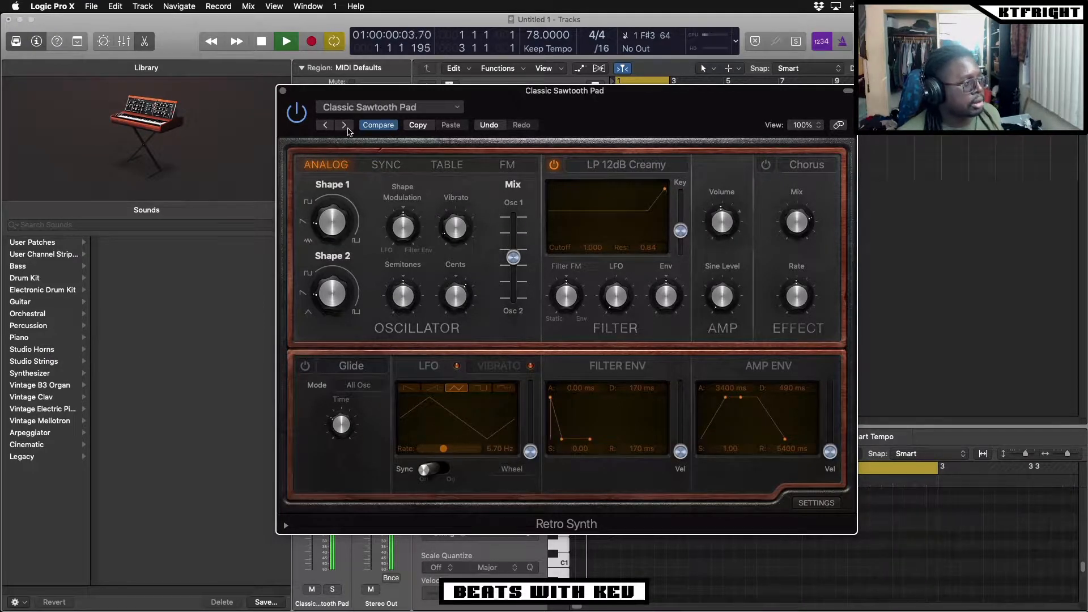
click(345, 125)
click(347, 127)
click(344, 125)
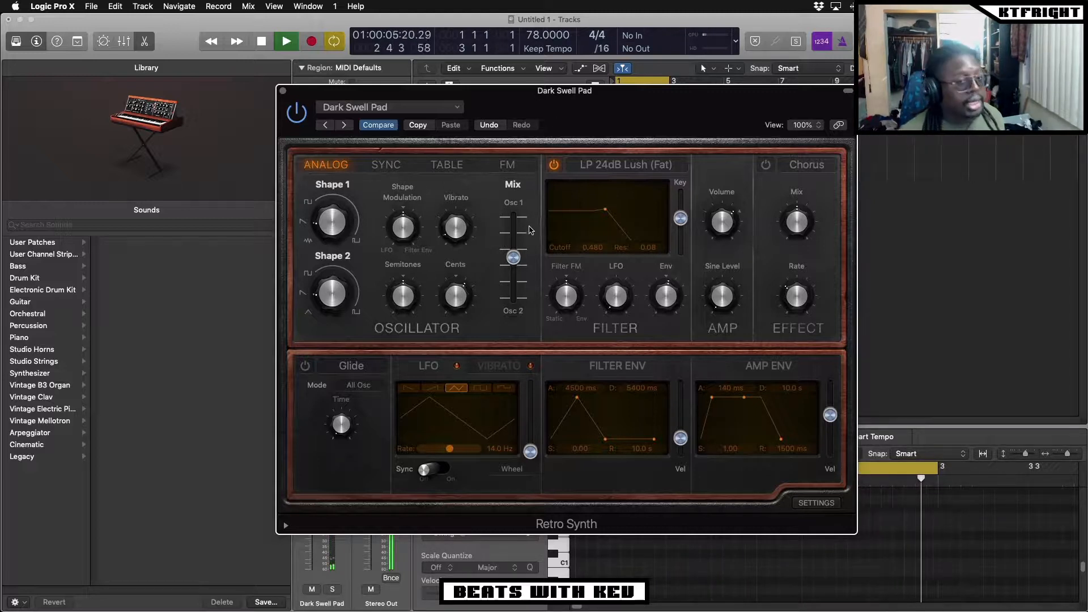
click(342, 126)
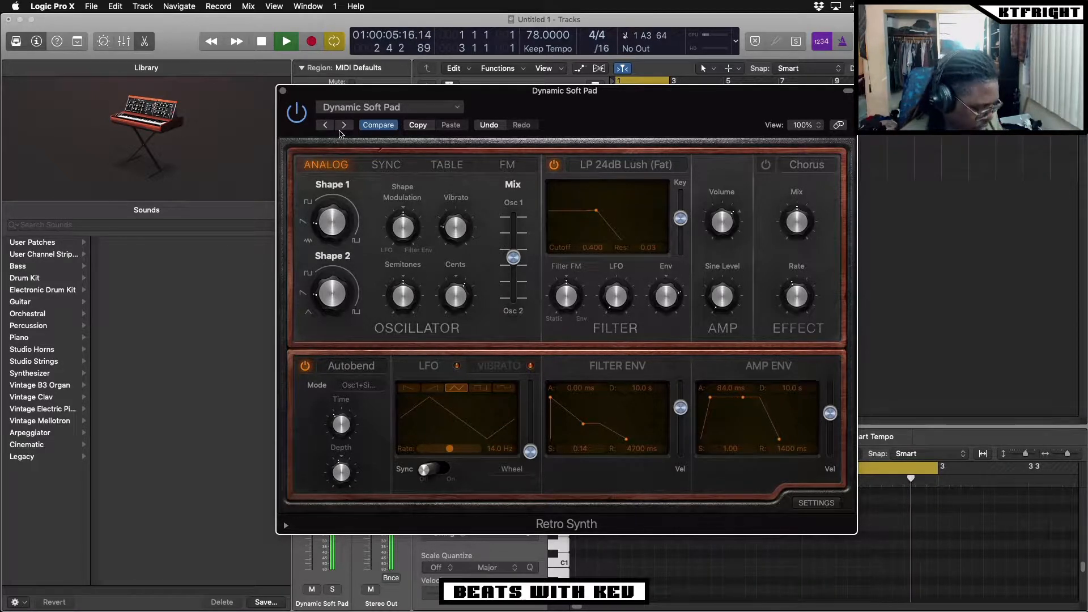
Record a MIDI pad part on the Dynamic Soft Pad track over the two-bar cycle and close the synth.
key(r)
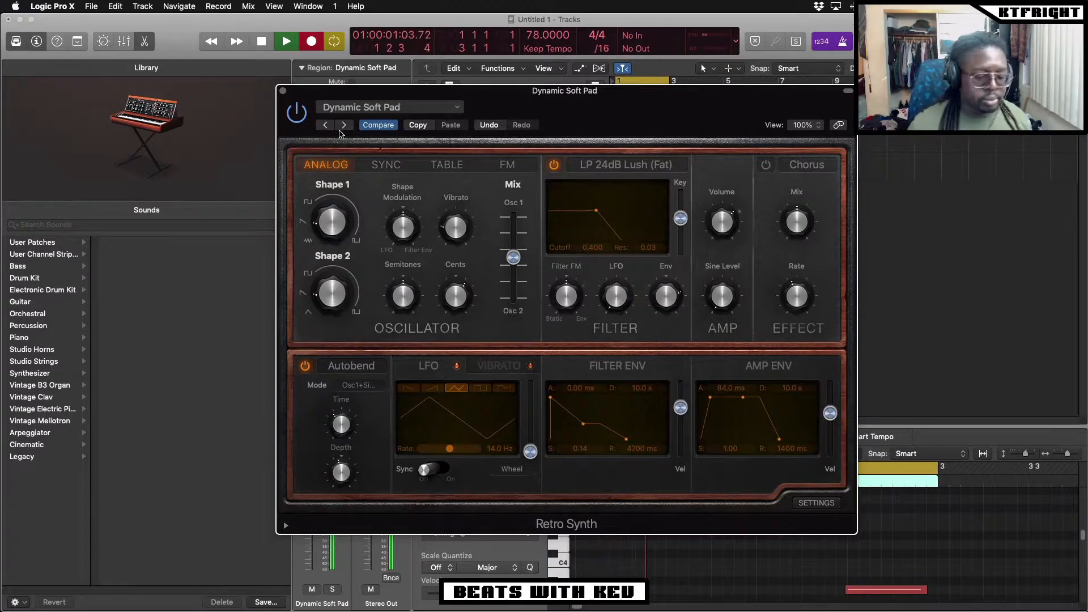
key(space)
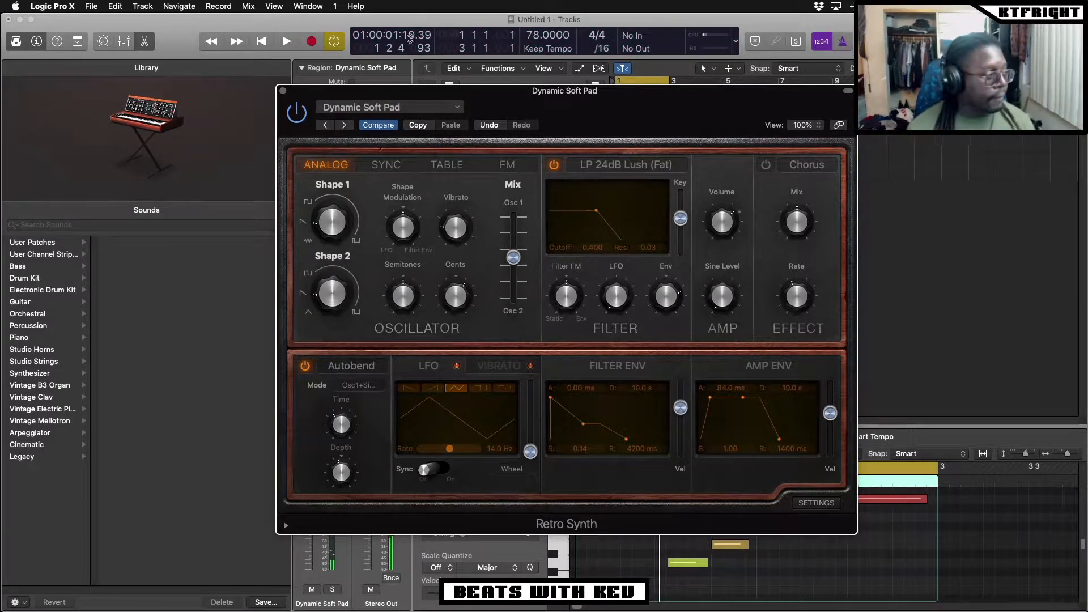
click(283, 91)
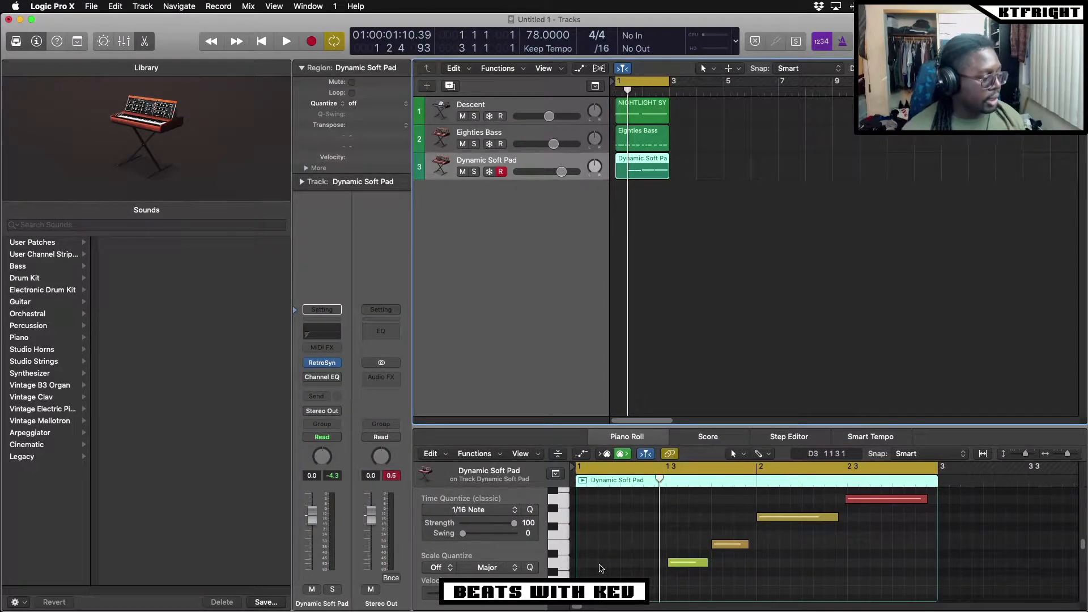
click(601, 568)
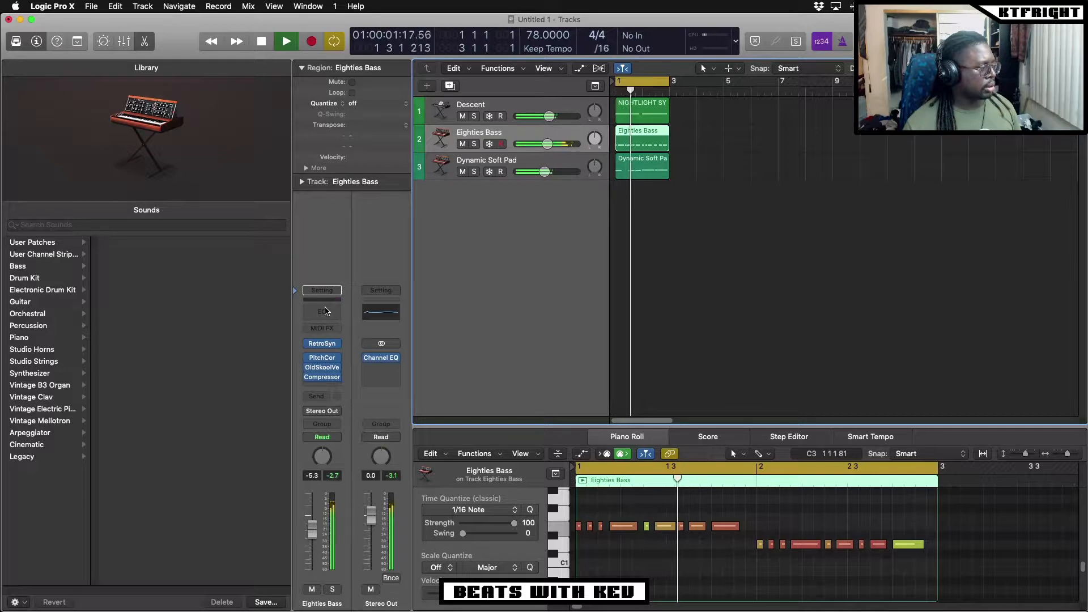
Add a Channel EQ to Eighties Bass with a low cut, -13.0 dB at 2550 Hz and -0.5 dB at 770 Hz.
click(326, 311)
drag(152, 236, 161, 264)
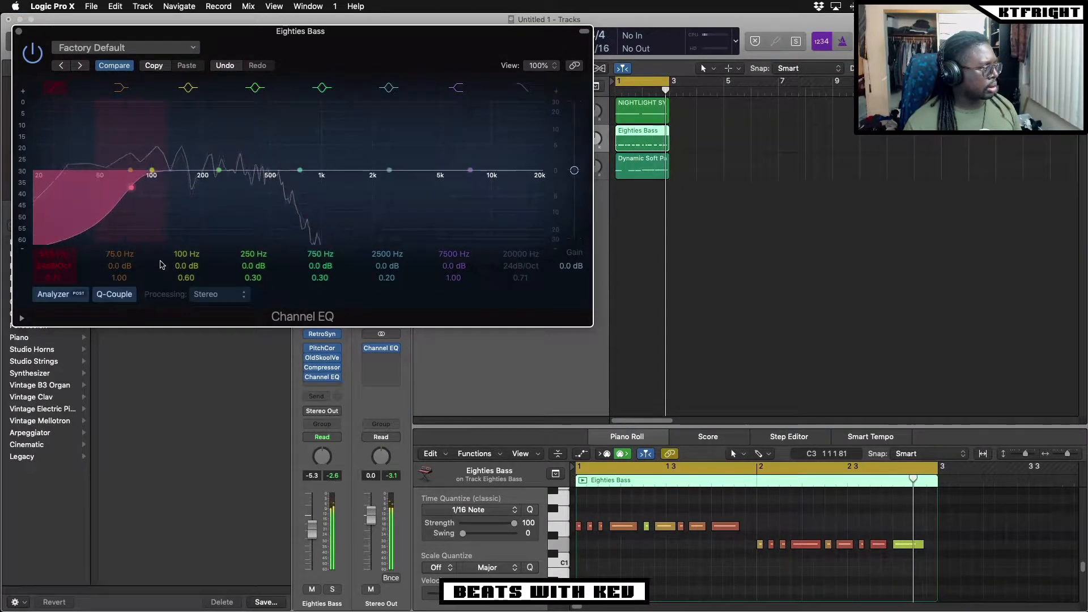
drag(364, 151, 363, 192)
drag(299, 168, 301, 171)
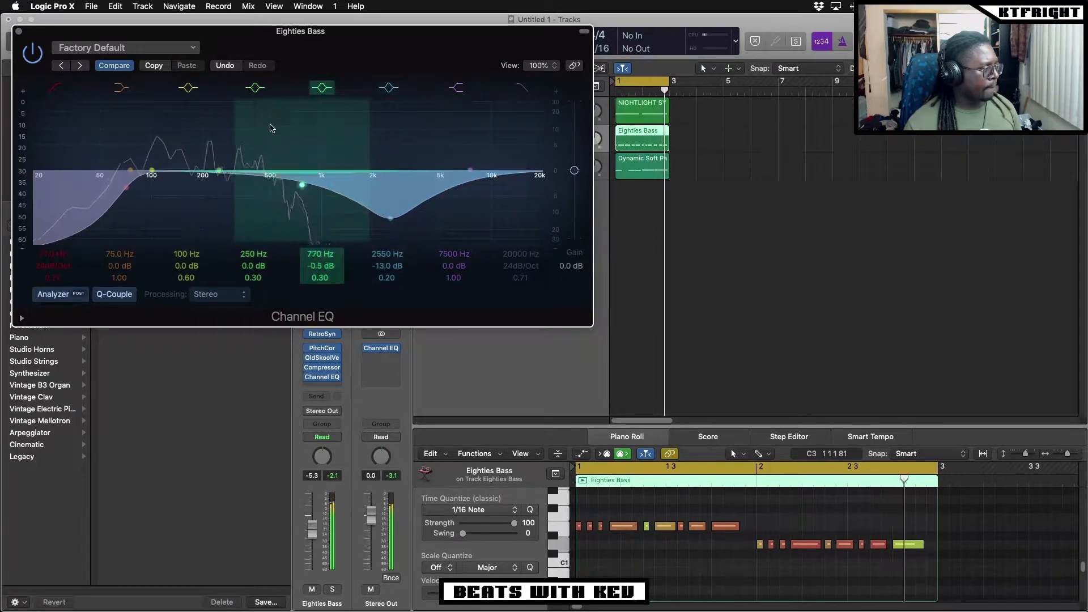
key(super+w)
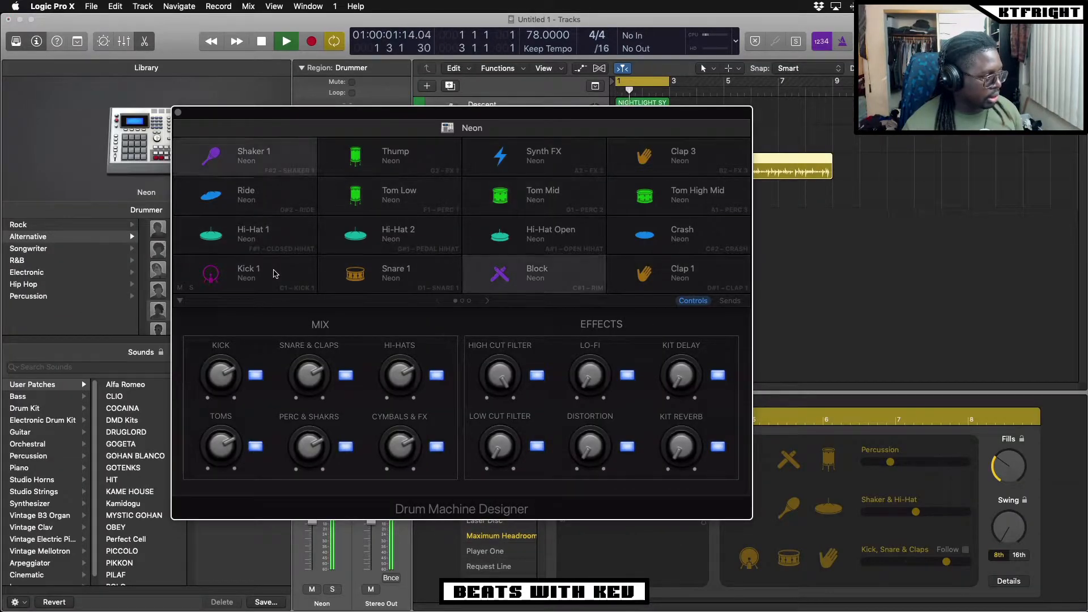
Stop playback, select the Neon kit's Kick 1 pad and open the 4SYNTHWAVE Drums folder in the file browser.
key(space)
click(275, 274)
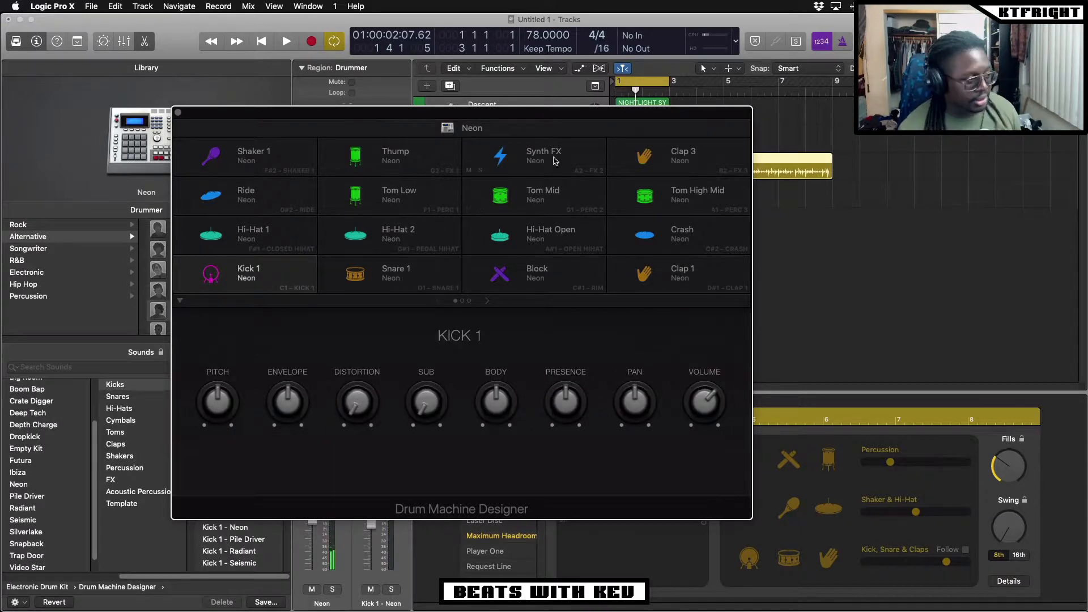
click(1052, 41)
click(962, 68)
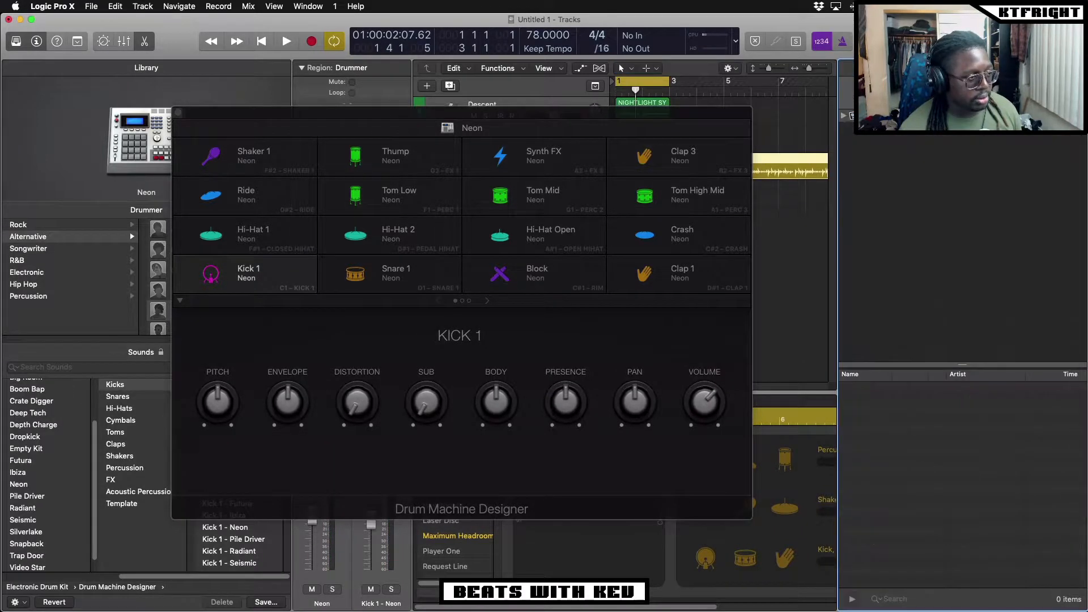
click(999, 68)
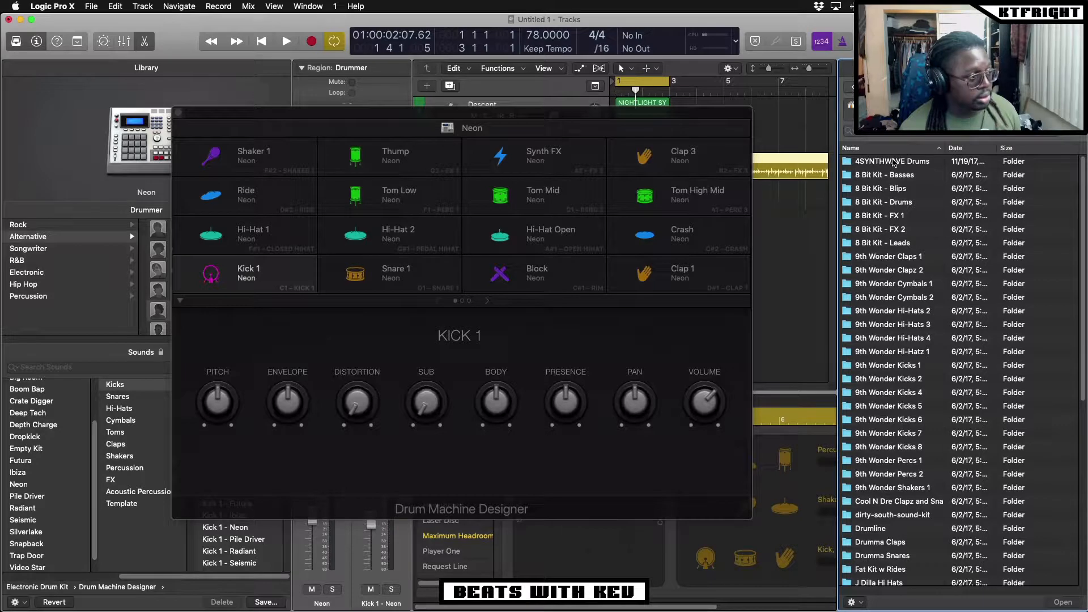
double_click(891, 163)
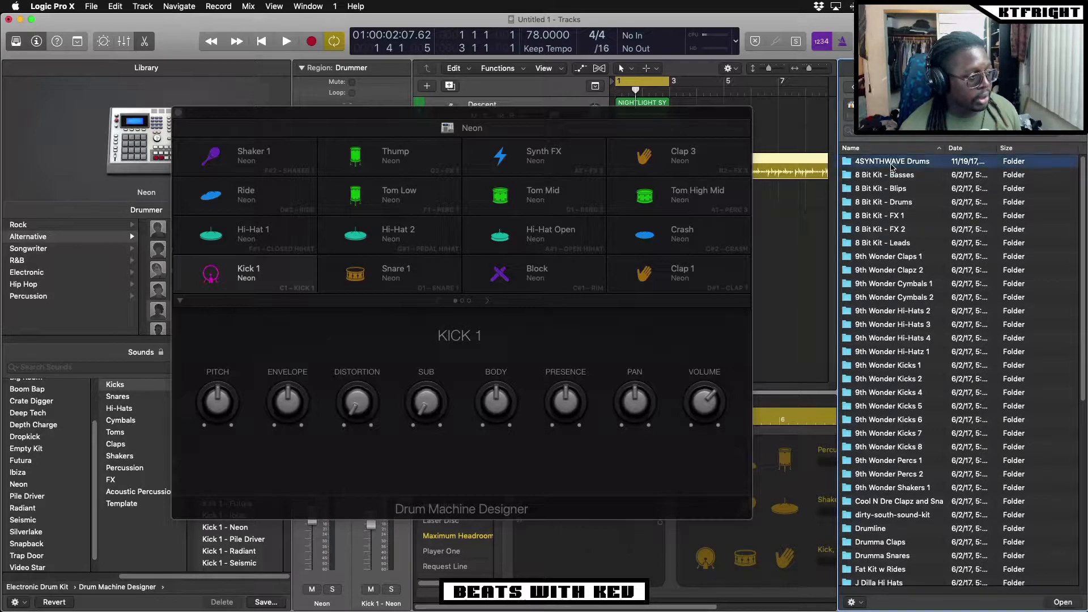
scroll(878, 395, down, 15)
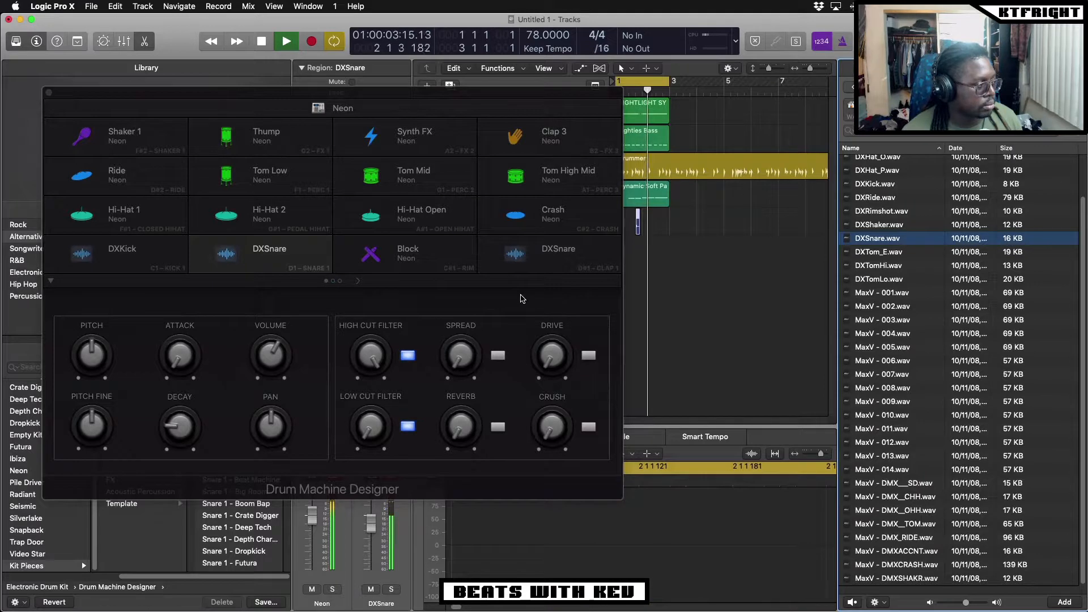
Stop playback and audition DXRimshot.wav and several MaxV - DR 70xx drum samples in the file browser.
key(space)
click(879, 209)
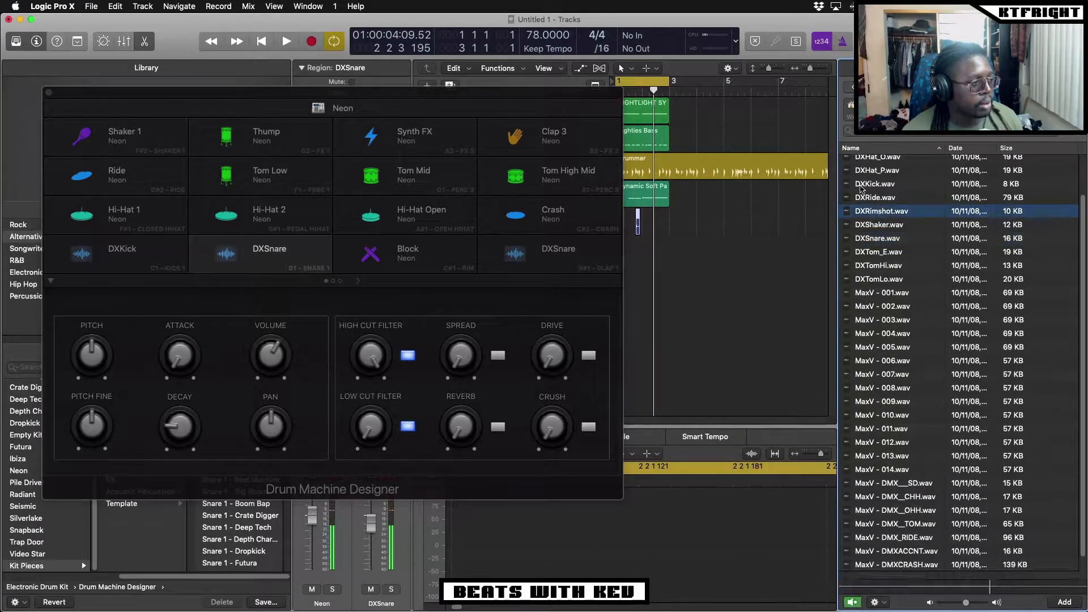
click(849, 88)
double_click(886, 441)
click(913, 285)
click(897, 340)
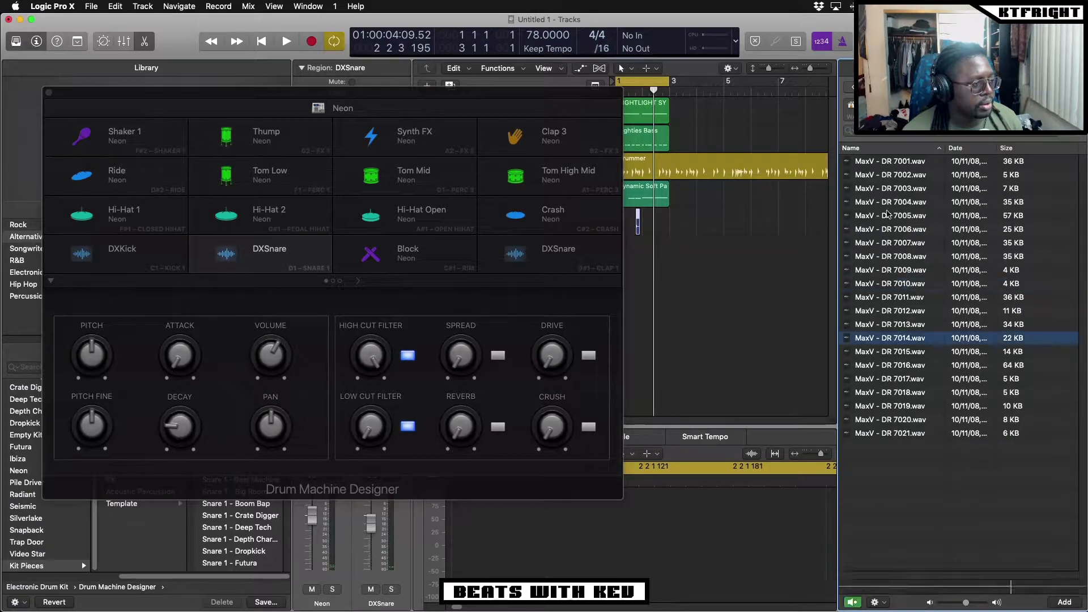
click(886, 202)
key(Up)
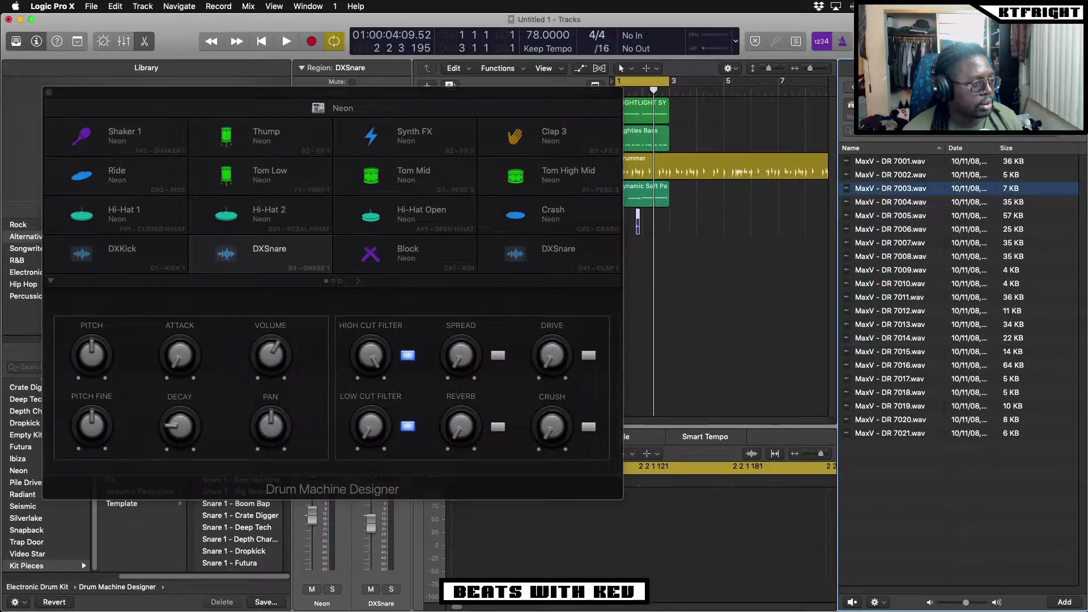
Open the Alesis Hr16b sample folder and load HR16B 005 Techno Kick onto the Neon kit's Kick 1 pad.
click(851, 89)
scroll(879, 479, down, 4)
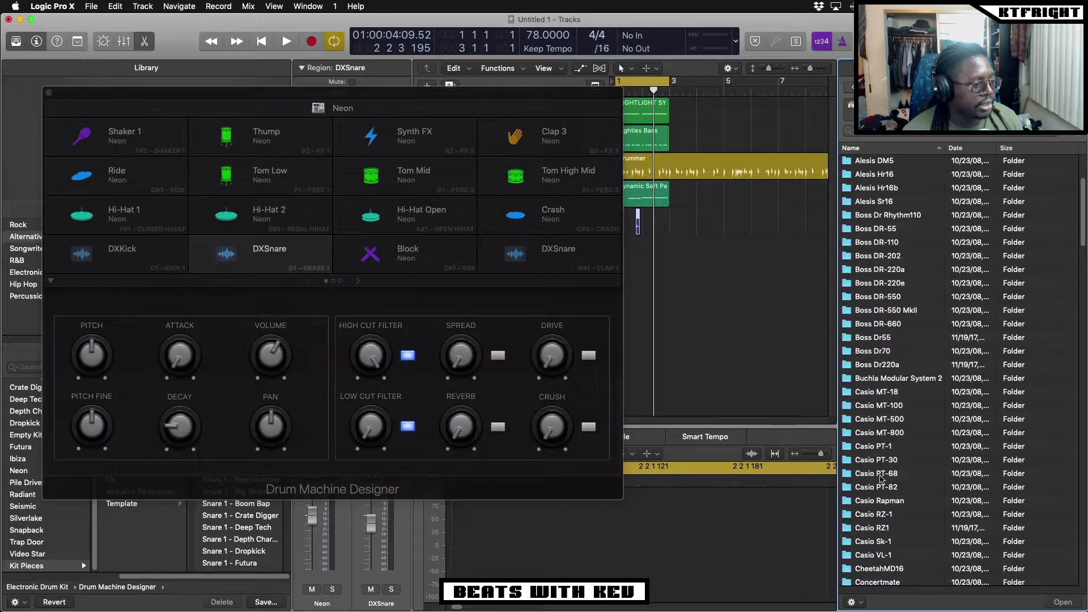
double_click(880, 474)
click(888, 202)
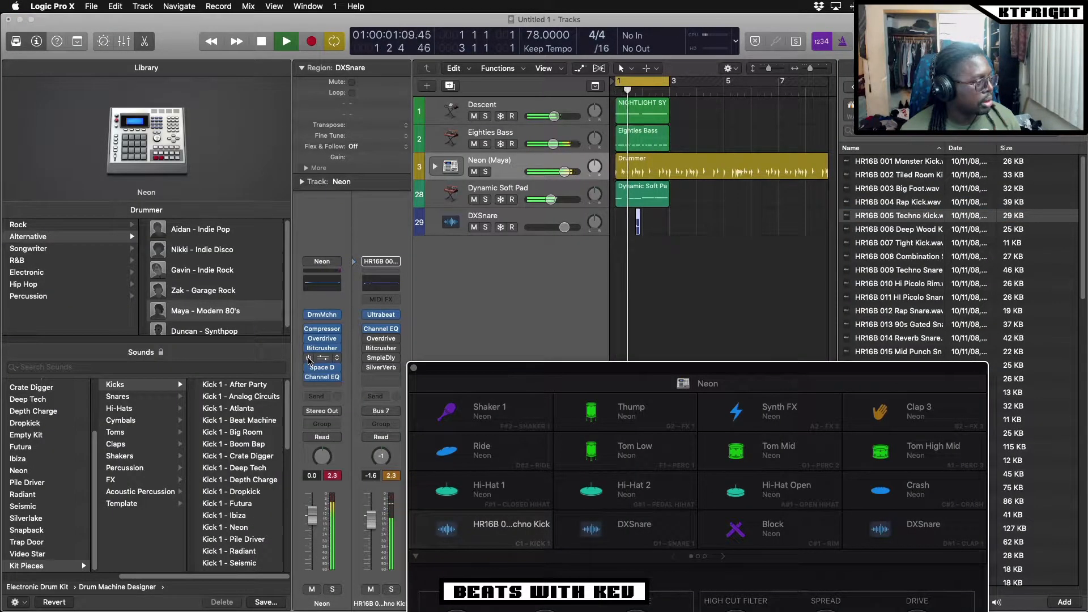
Insert a Pedalboard on the Neon track, load its TMDK THUMP preset and close the plug-in window.
click(322, 386)
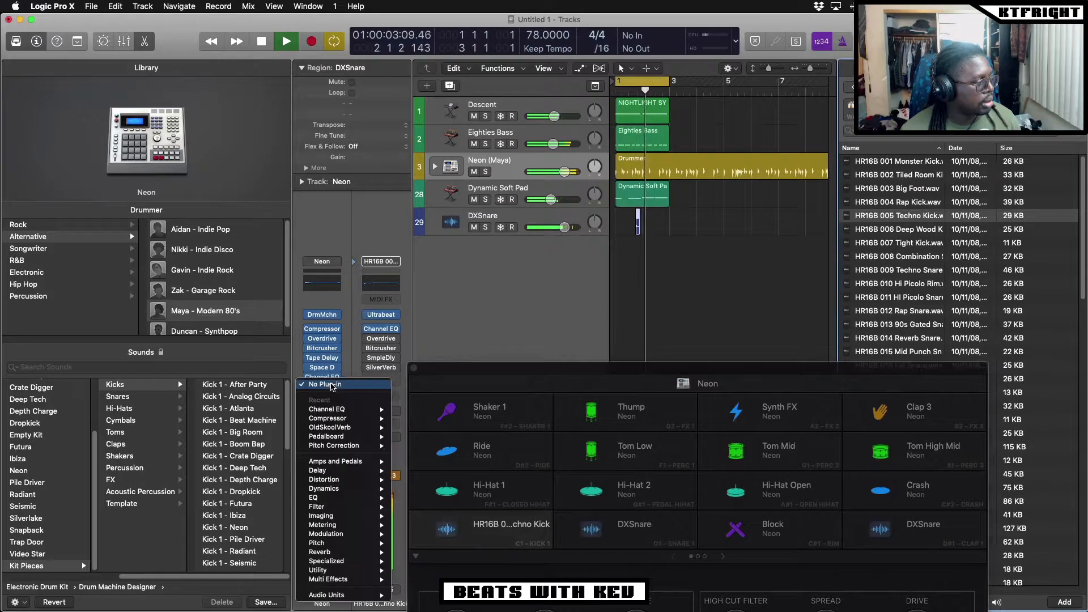
mouse_move(340, 410)
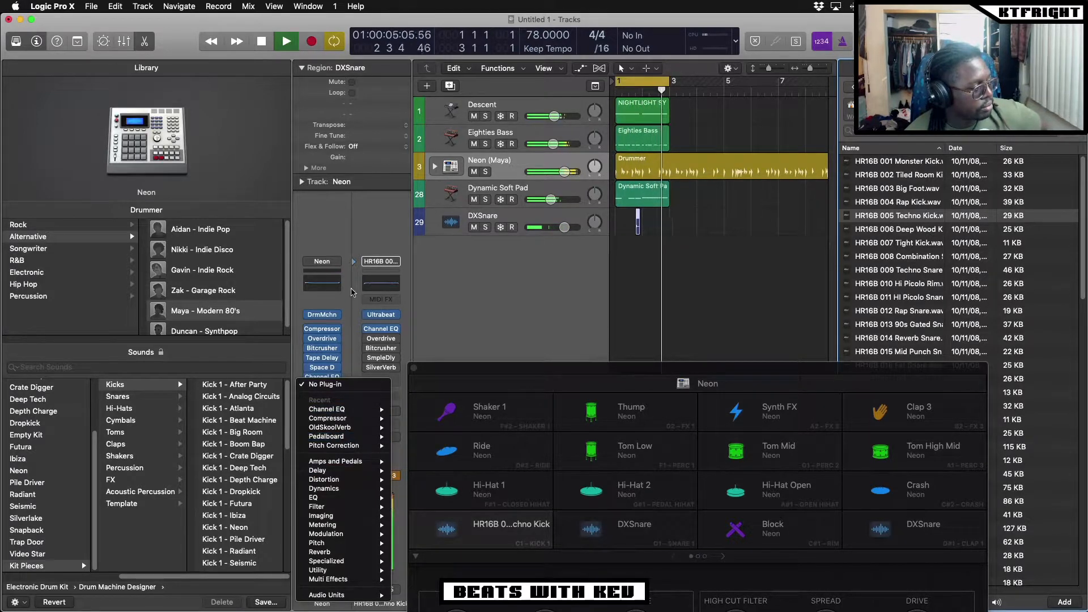
click(326, 436)
click(126, 48)
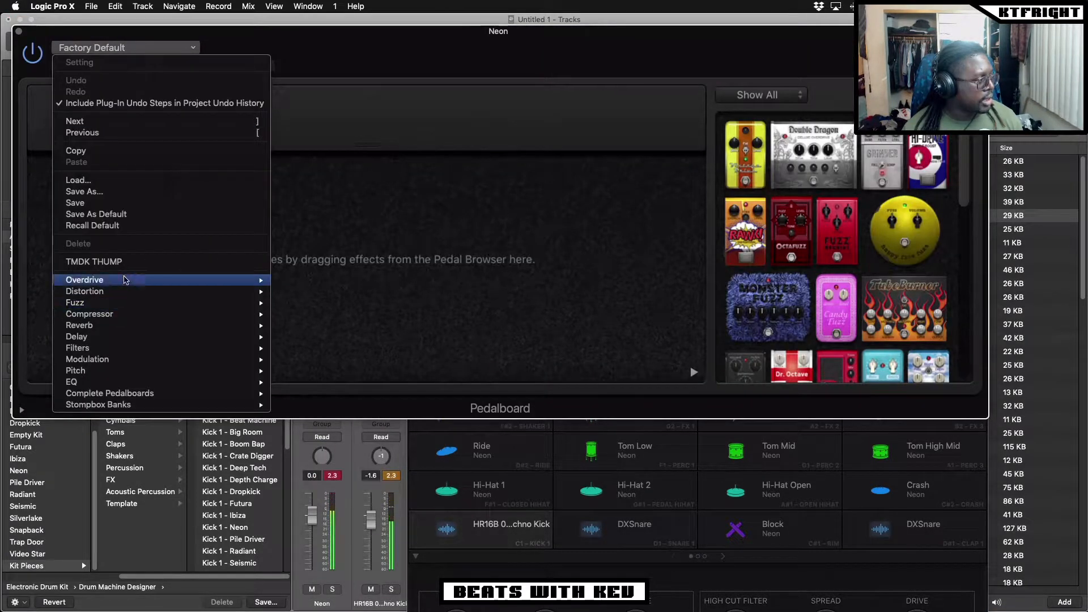
click(125, 262)
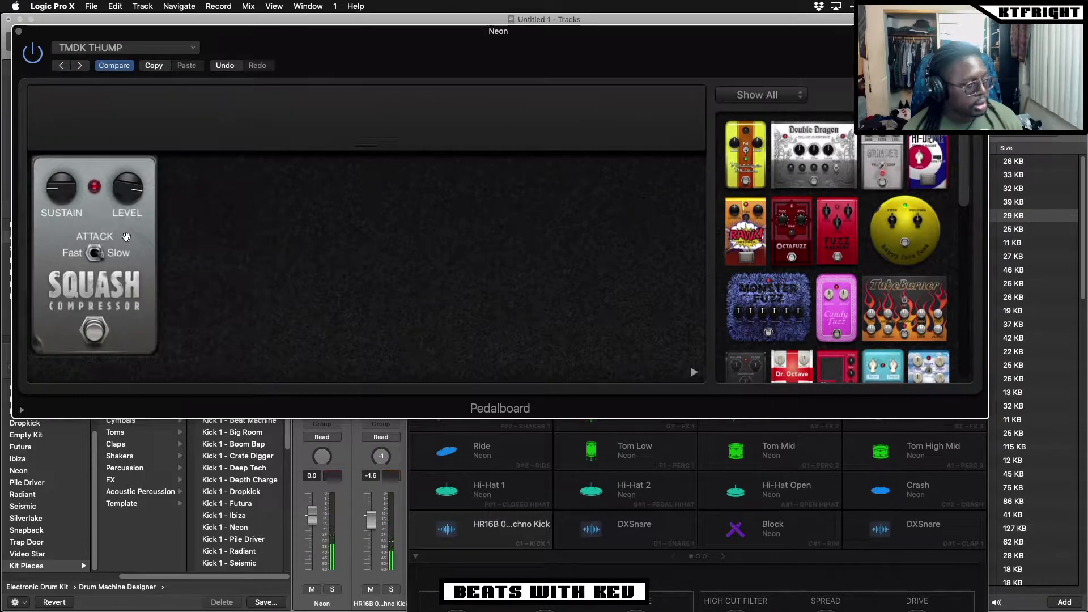
click(19, 30)
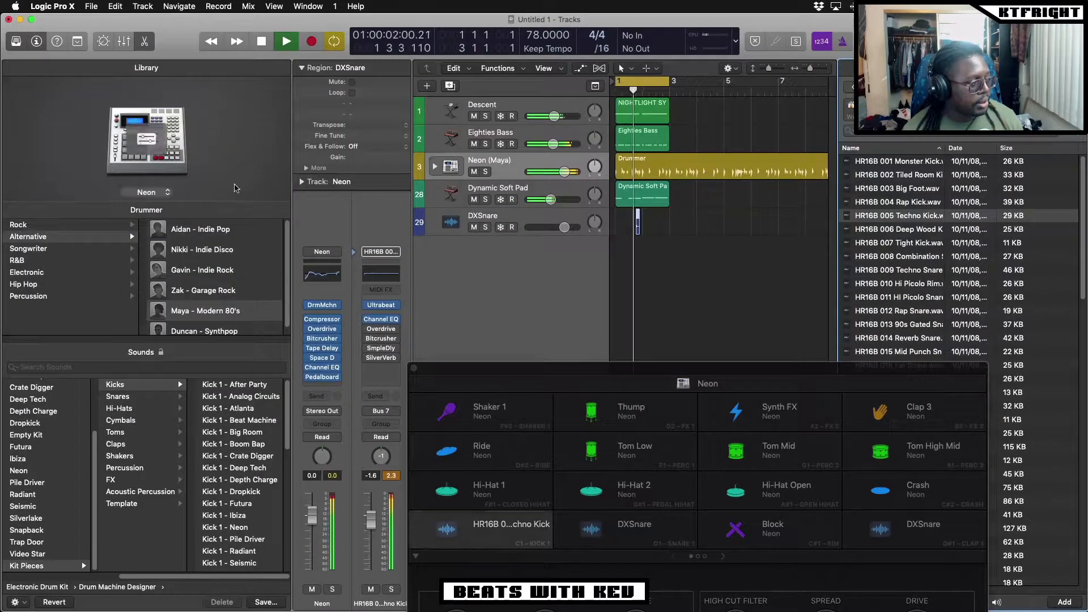
Reposition the Drum Machine Designer window and replay the loop to check the Kick 1 sound.
drag(579, 369, 431, 115)
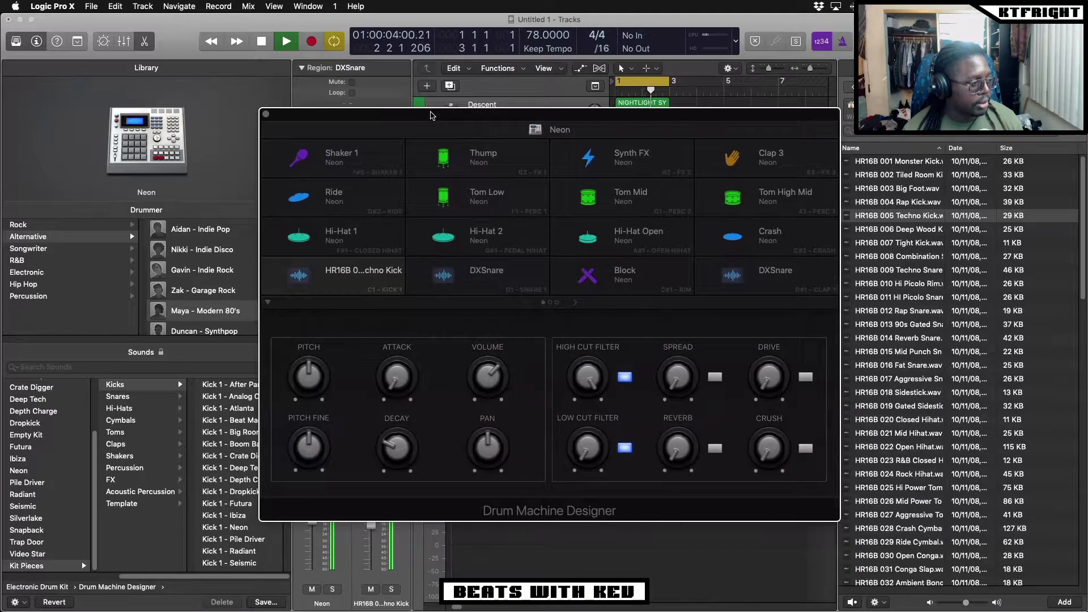
drag(487, 118, 483, 118)
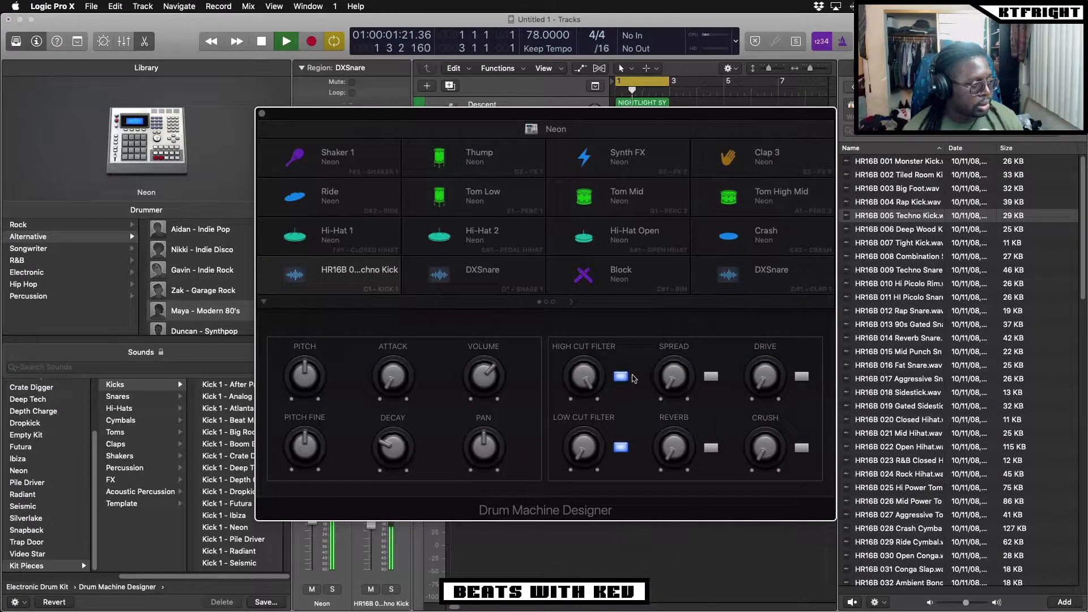
key(space)
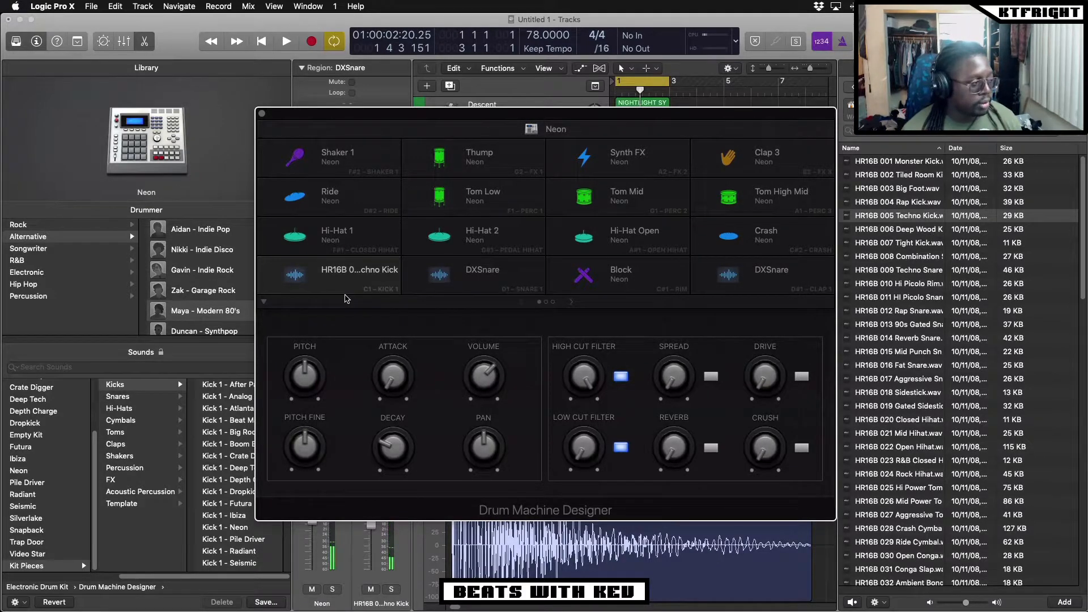
key(space)
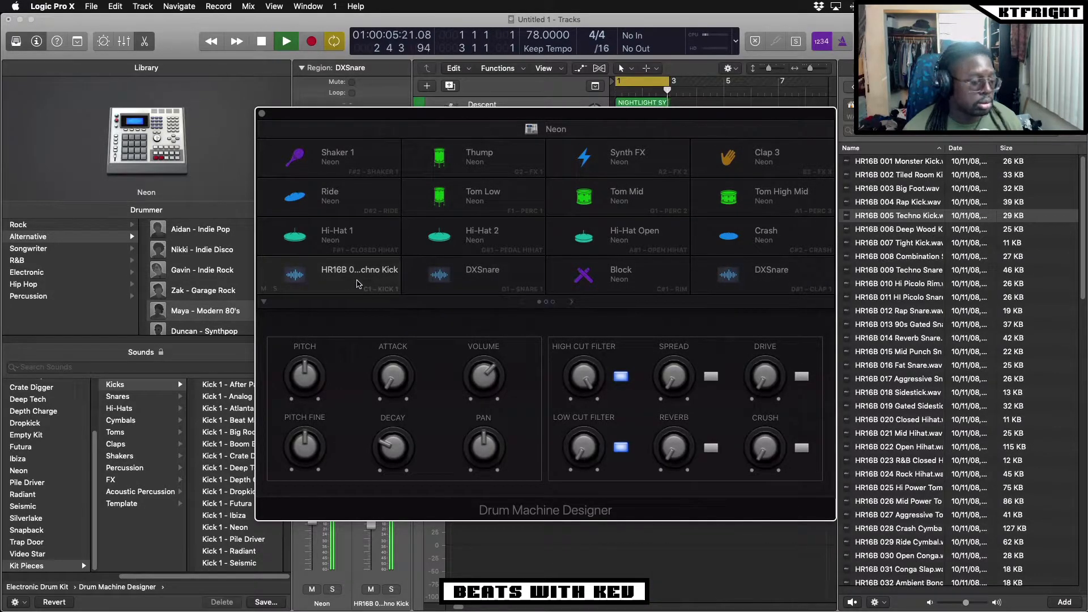
drag(420, 117, 308, 82)
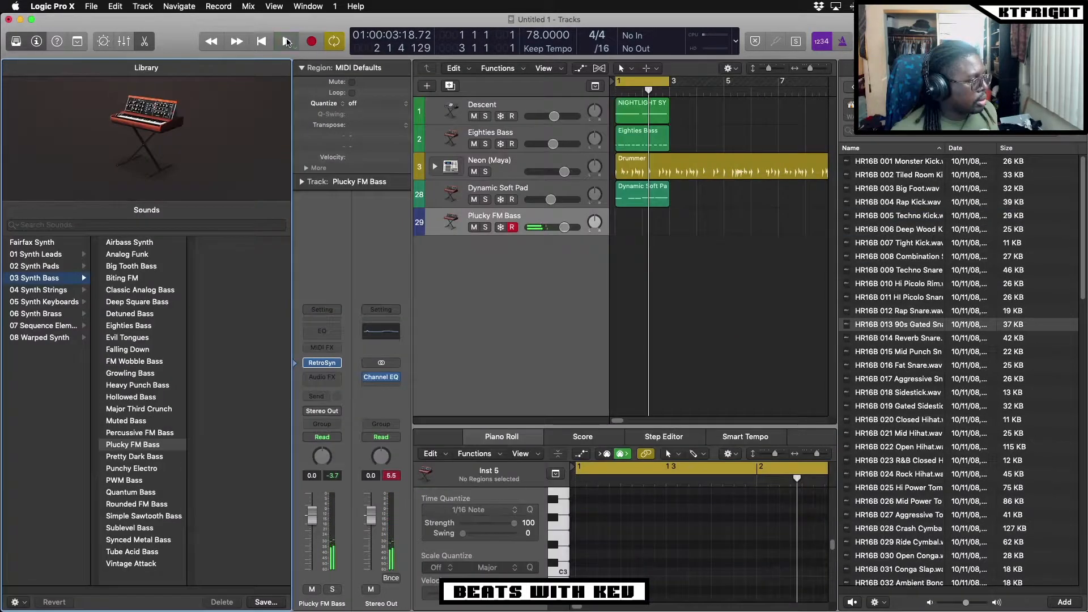
Record a MIDI part on the Plucky FM Bass track over the two-bar cycle and select its notes in the Piano Roll.
click(287, 41)
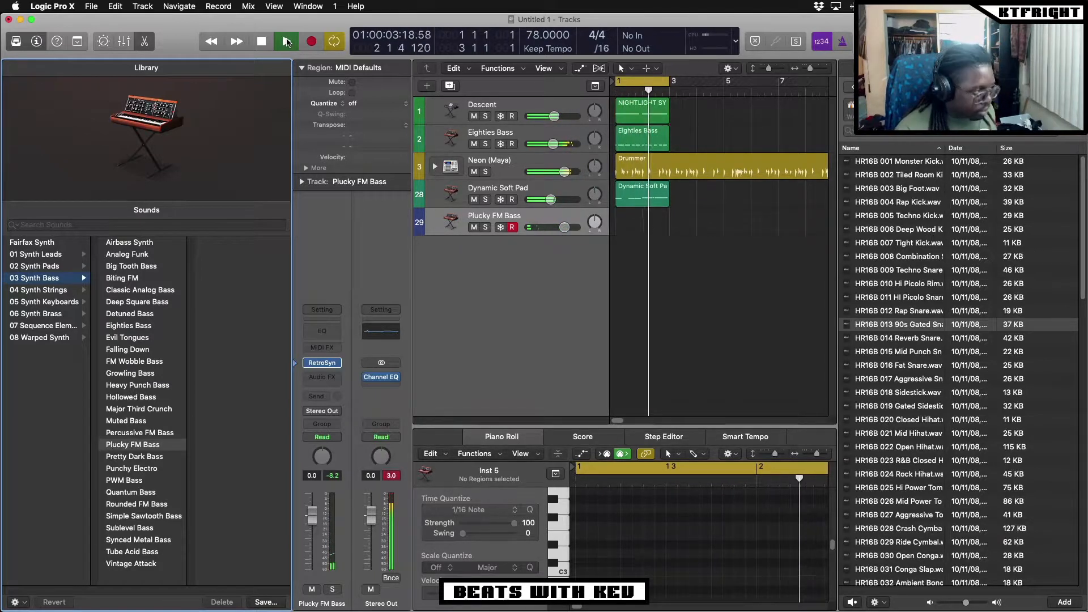
key(r)
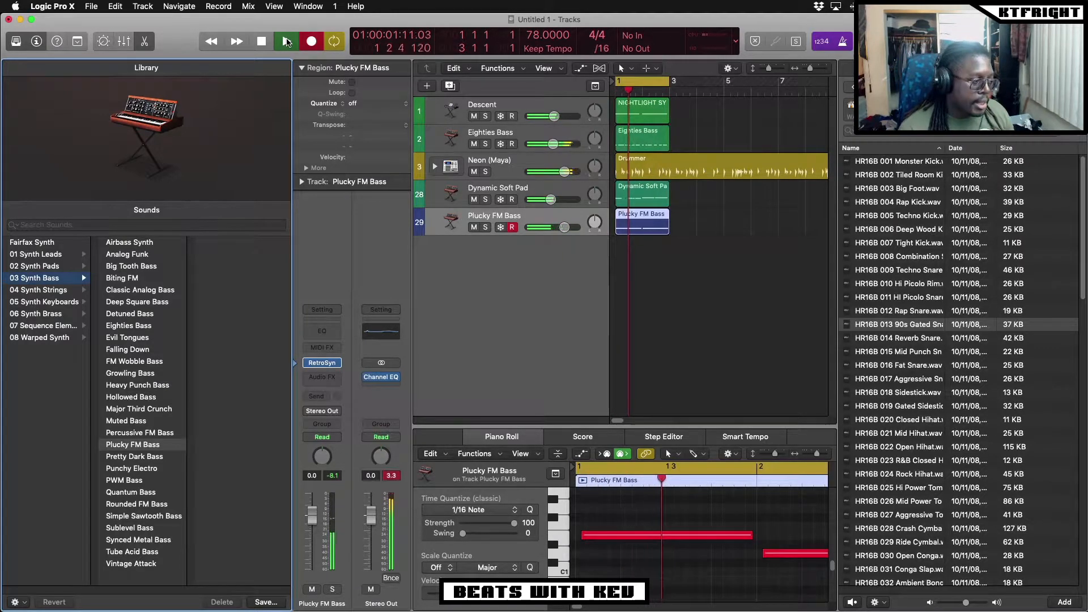
key(space)
drag(675, 517, 783, 570)
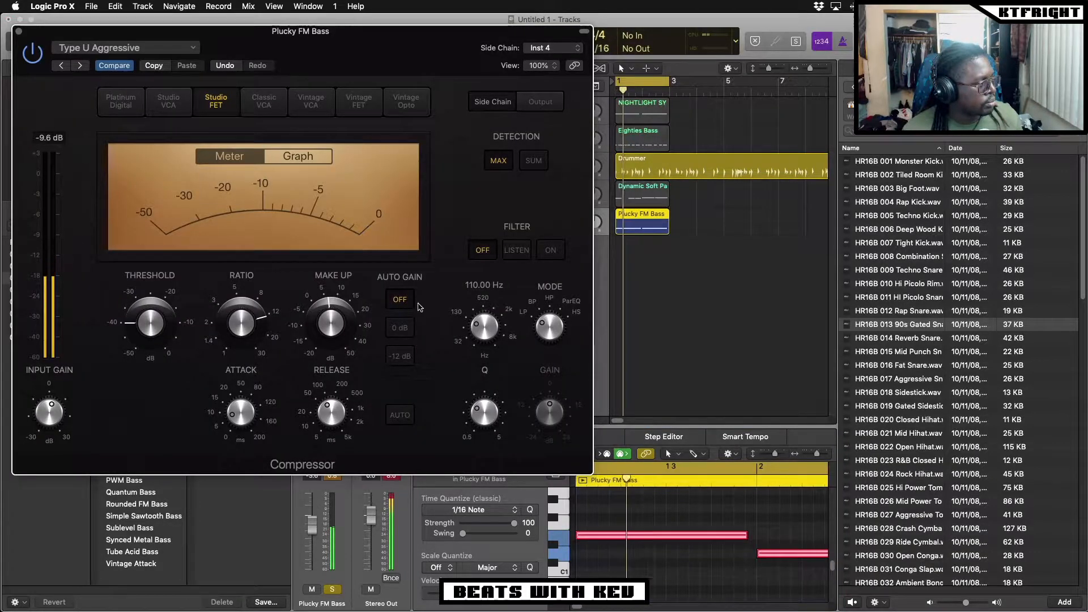
Close the Compressor and GOKU BASS Channel EQ windows on Plucky FM Bass, clear all track solos and stop playback.
click(19, 31)
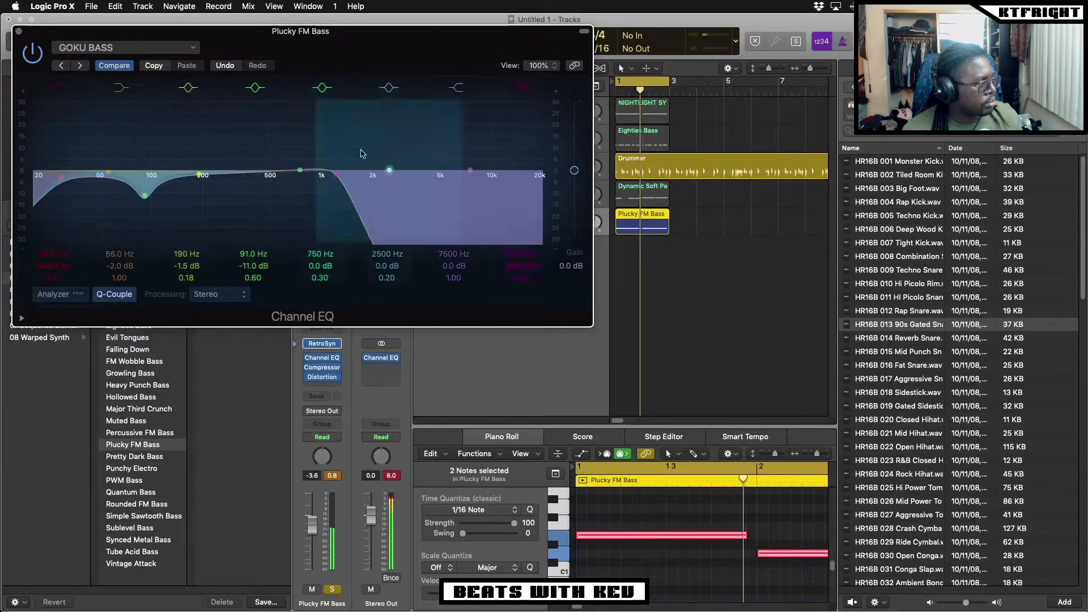
drag(58, 34, 127, 41)
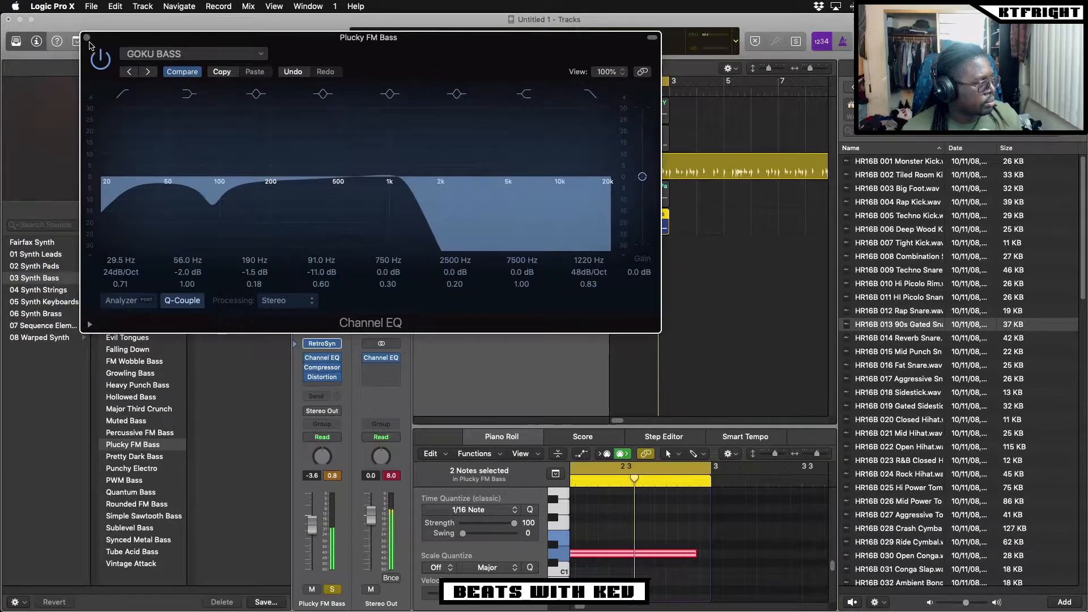
click(88, 39)
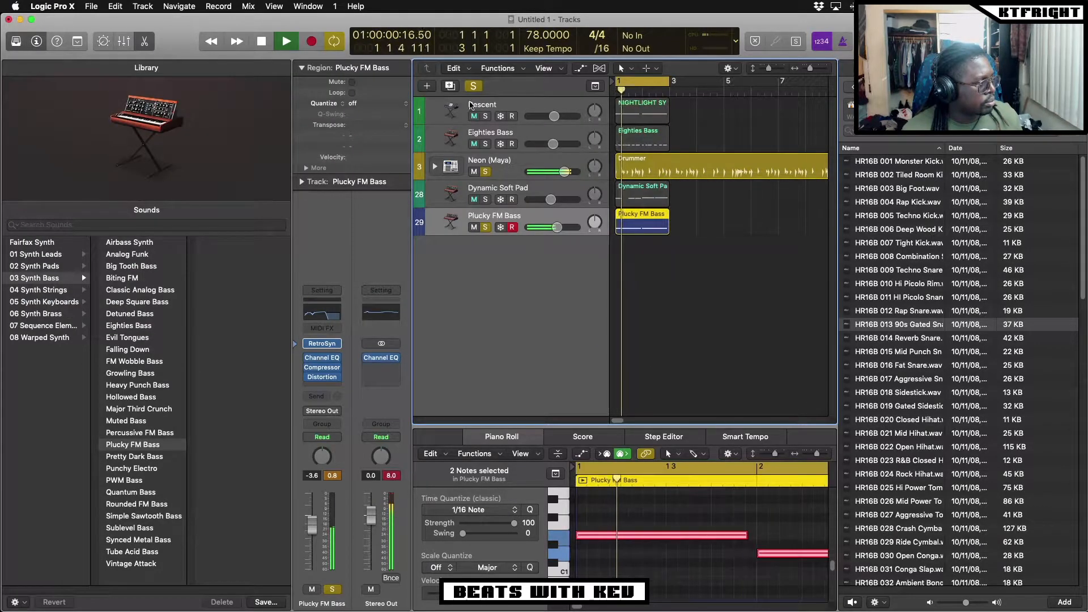
click(473, 86)
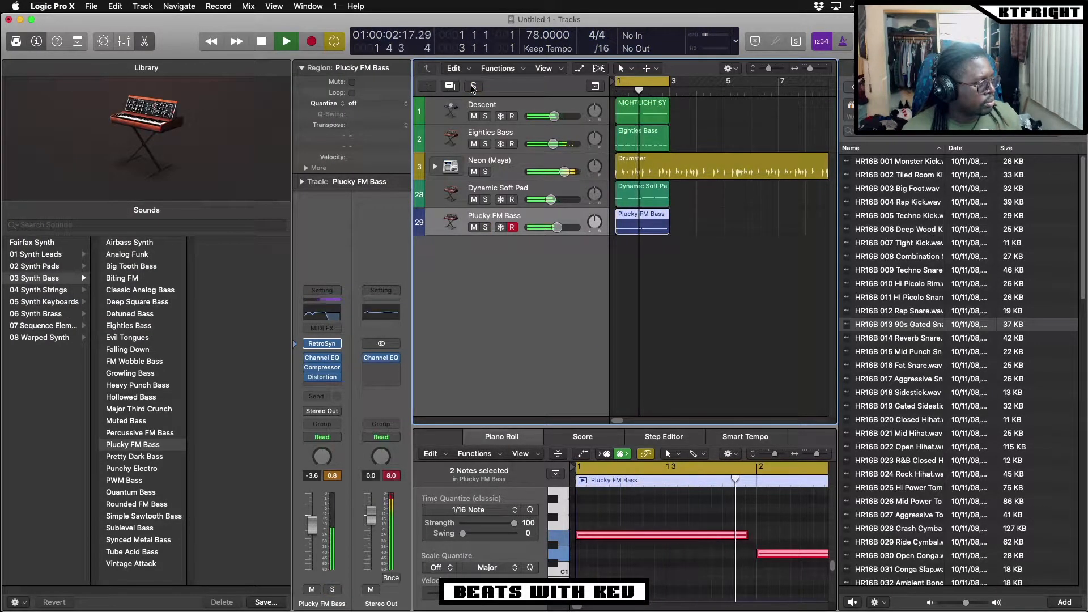
key(space)
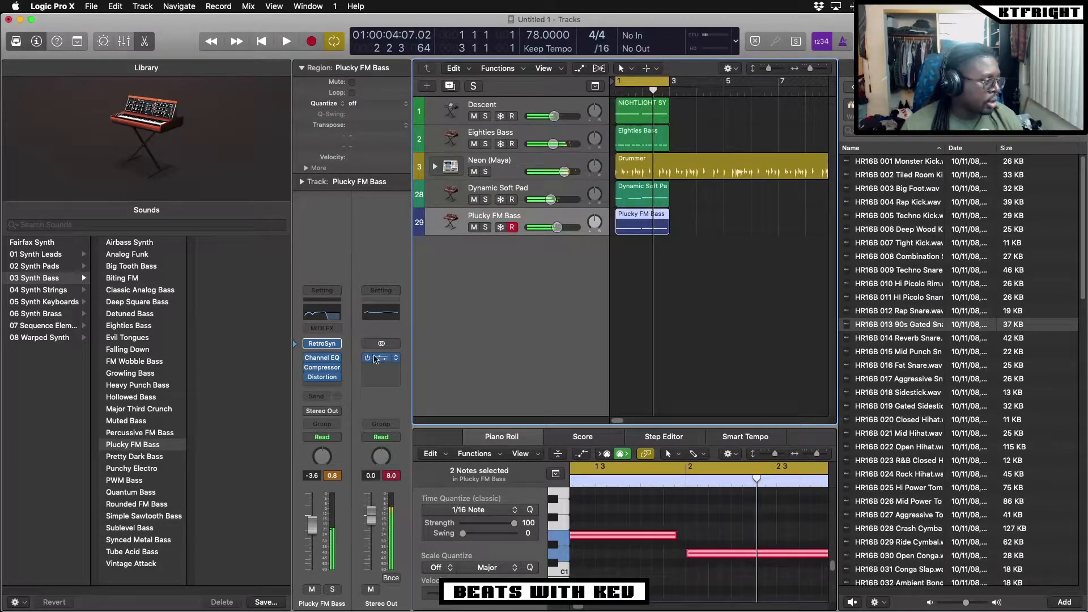
Insert an AUMultibandCompressor with the TMDK MASTER preset on the Stereo Out and close its window.
click(379, 369)
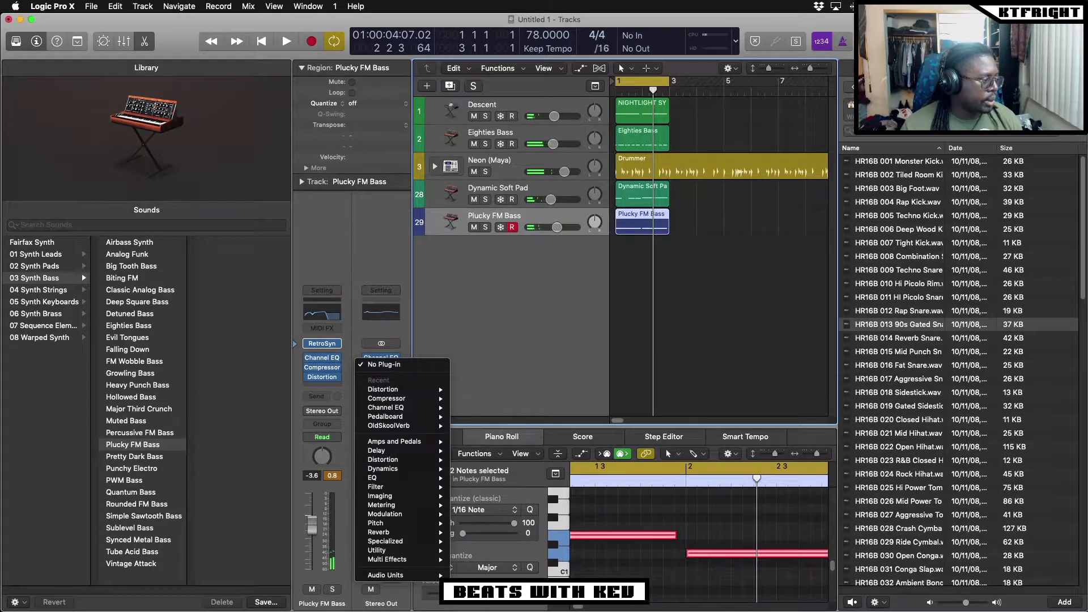
mouse_move(414, 574)
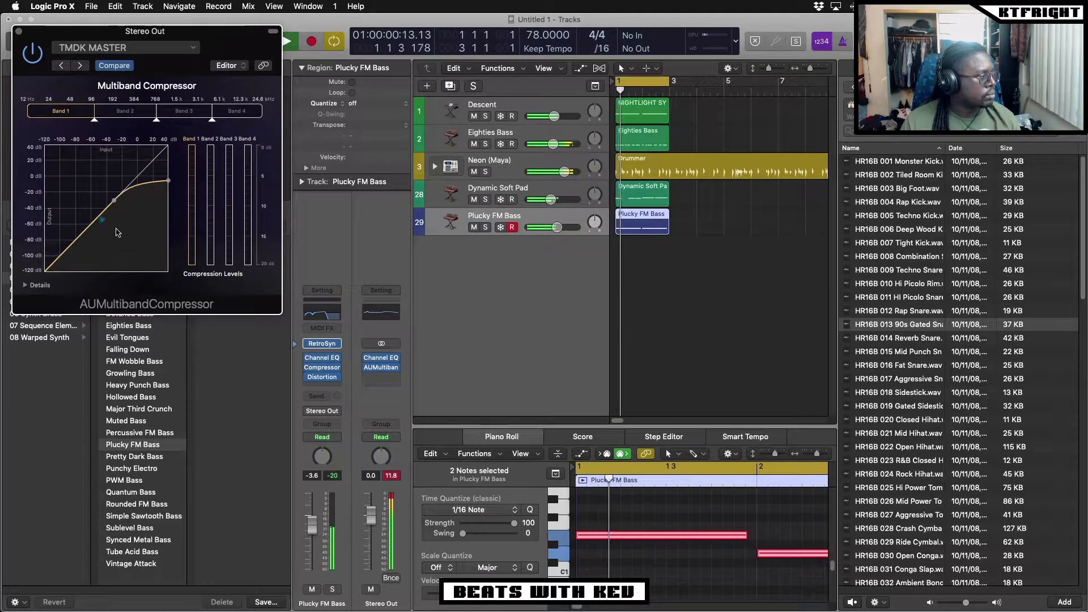
click(19, 32)
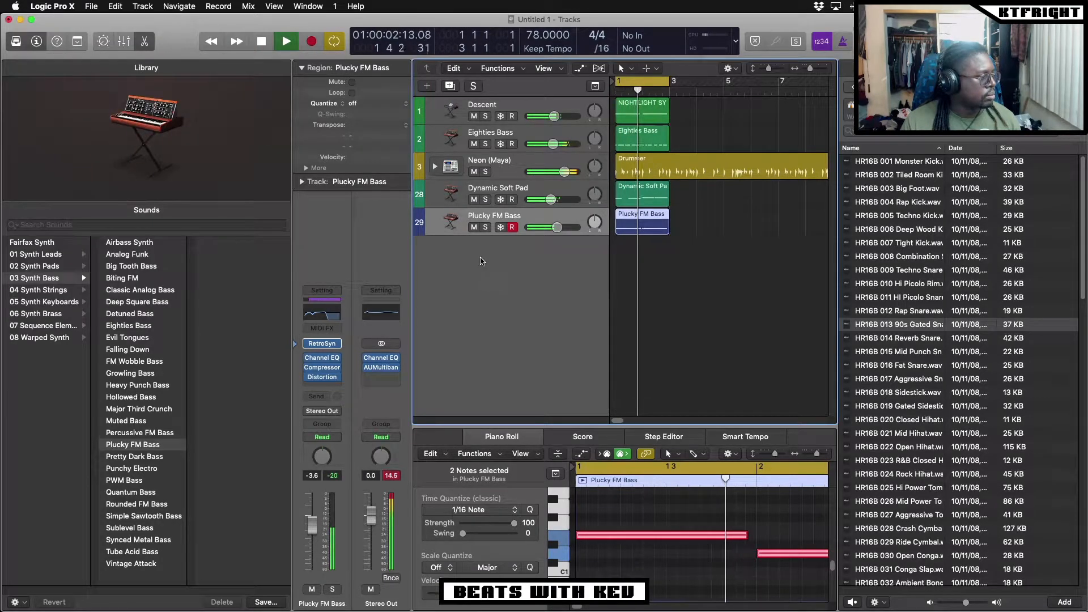
Open the Neon drum track's Channel EQ with the HiFi Drums setting and browse the drum presets.
click(515, 162)
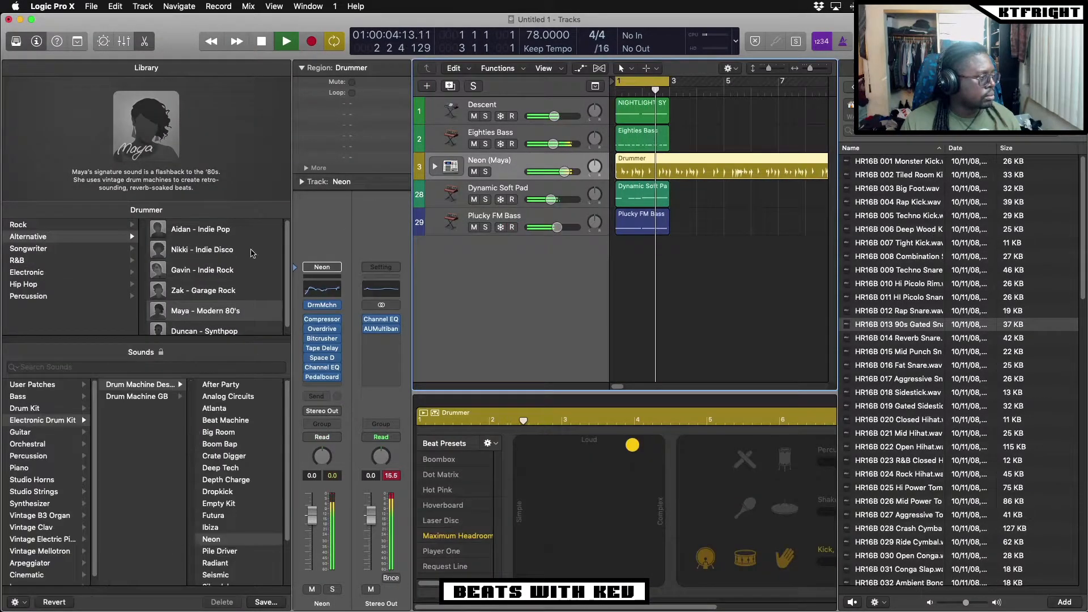
click(327, 288)
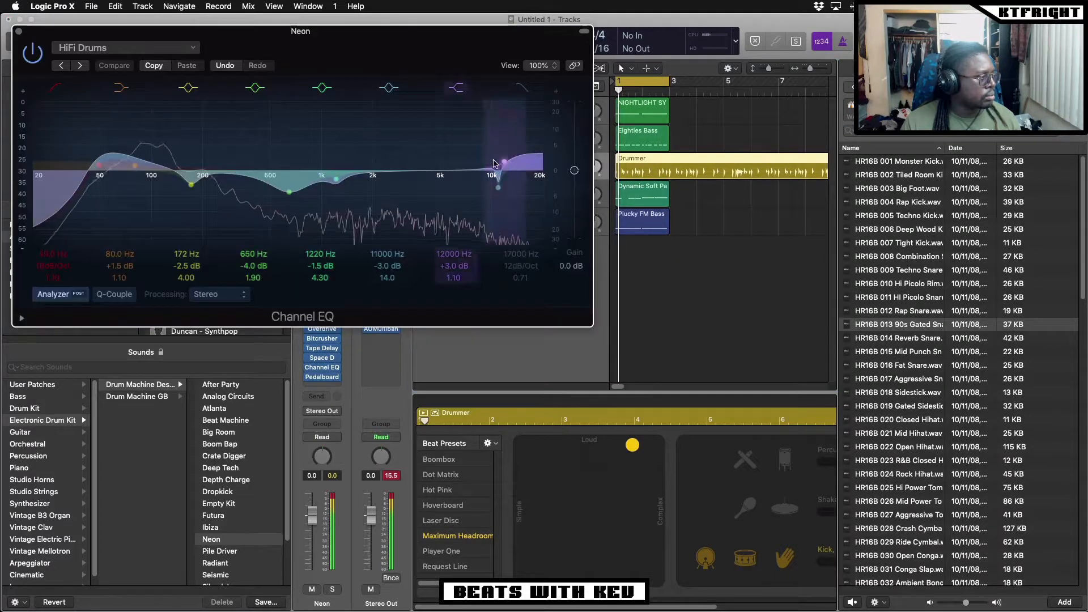
click(180, 48)
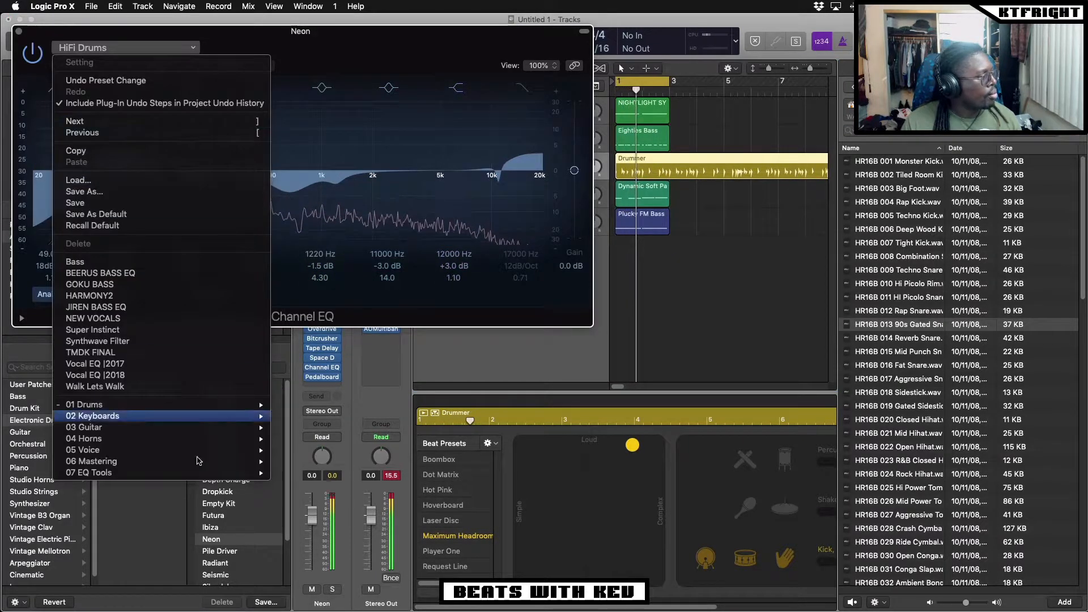
mouse_move(195, 407)
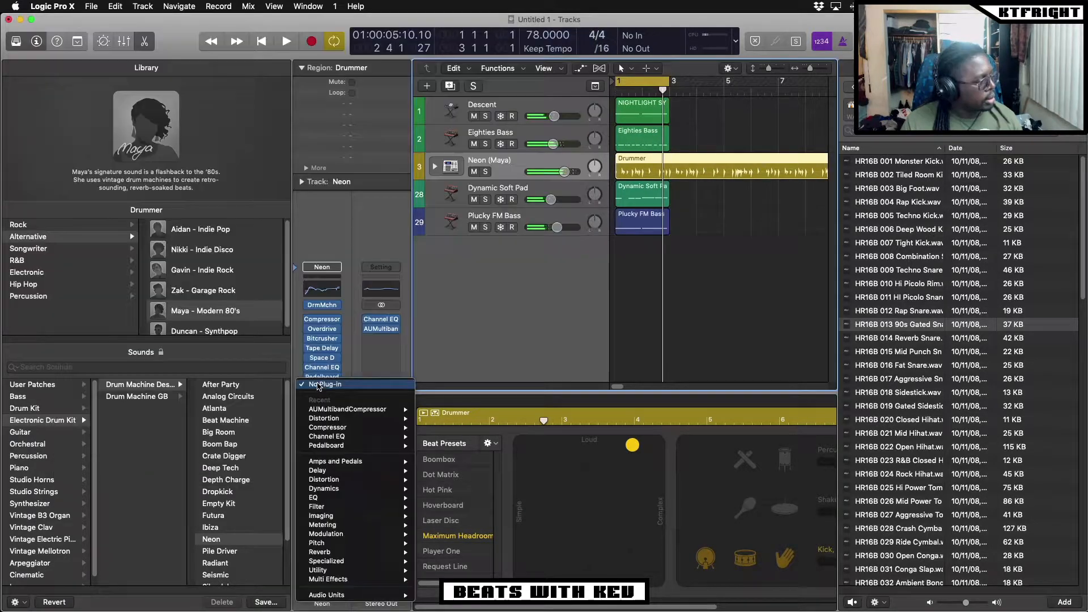
Insert the Phat FX multi-effect on the Neon track and open its preset list.
mouse_move(363, 471)
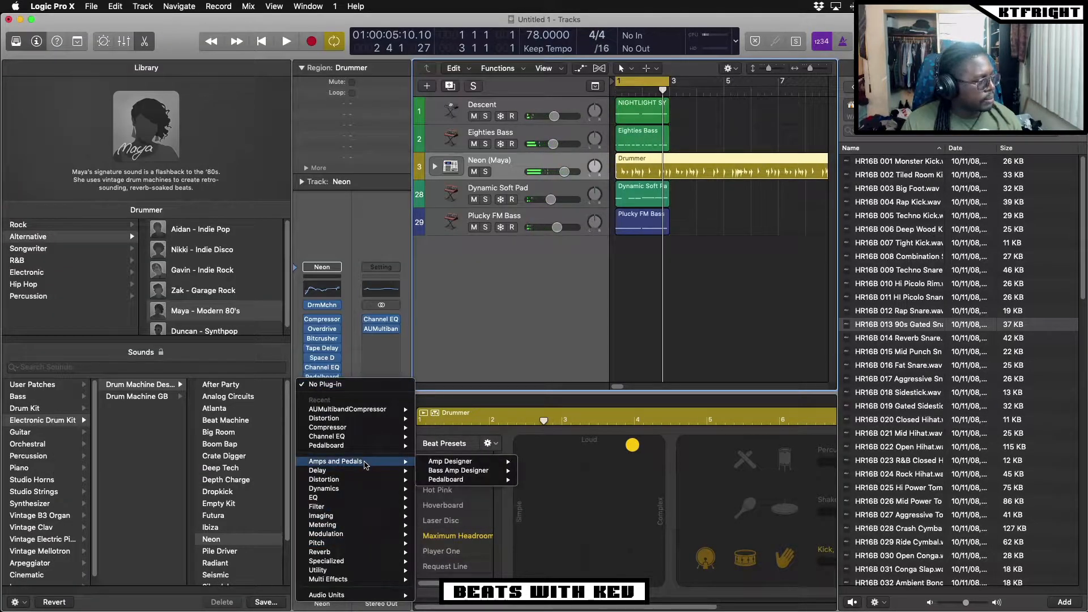
mouse_move(348, 584)
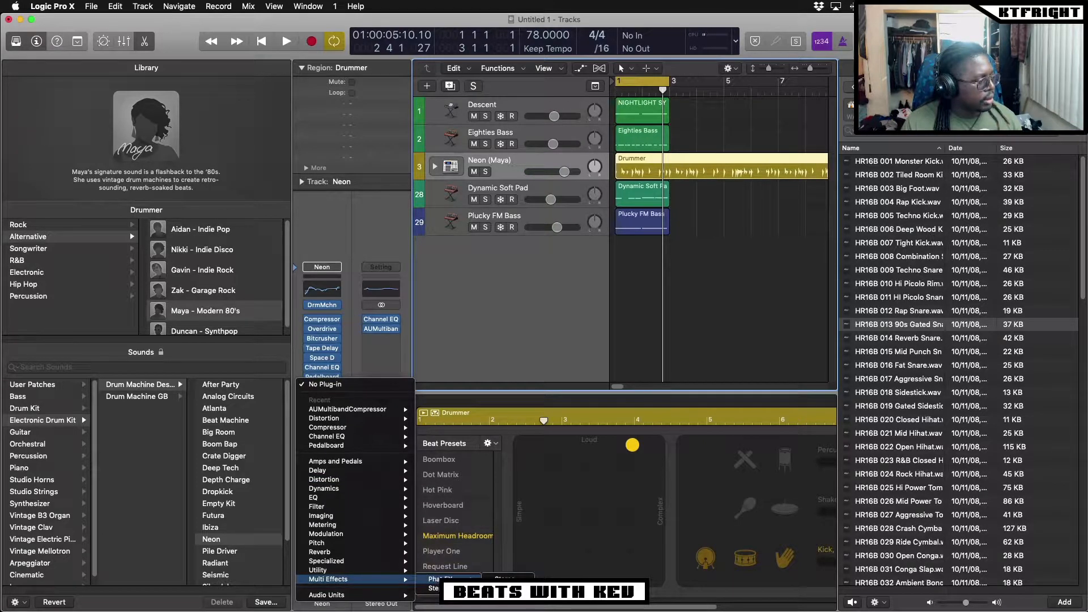
click(439, 578)
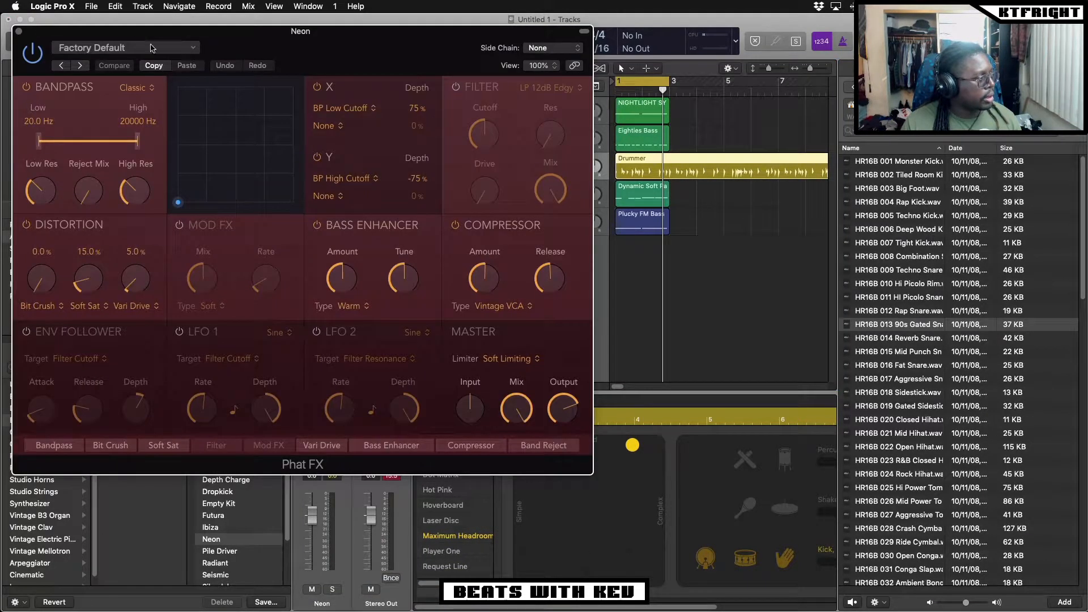
click(141, 47)
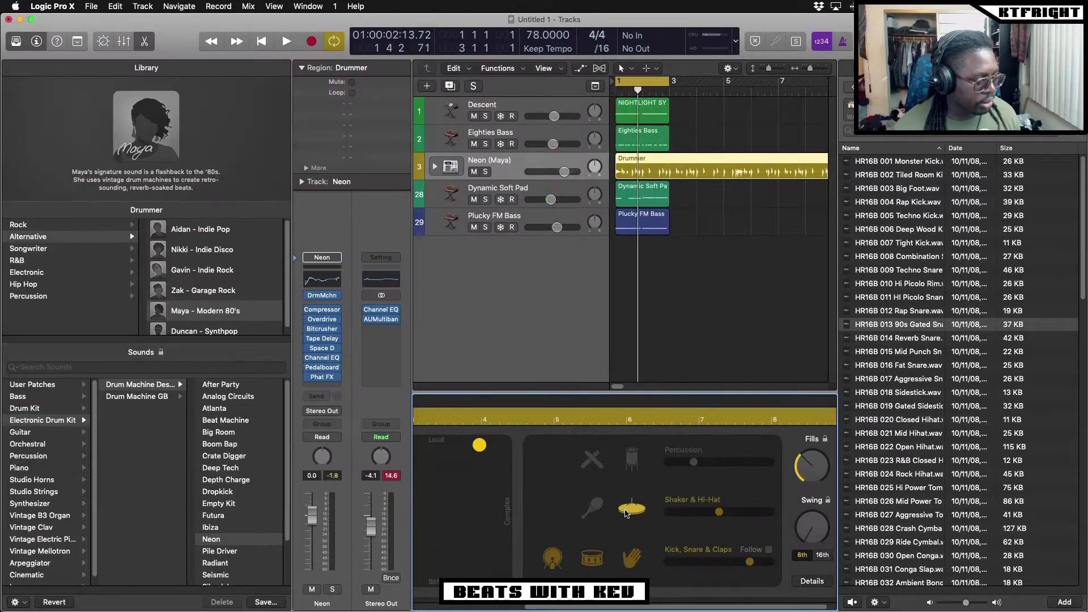
Set the Drummer region's Shaker & Hi-Hat pattern to variation 3.
drag(630, 512, 718, 513)
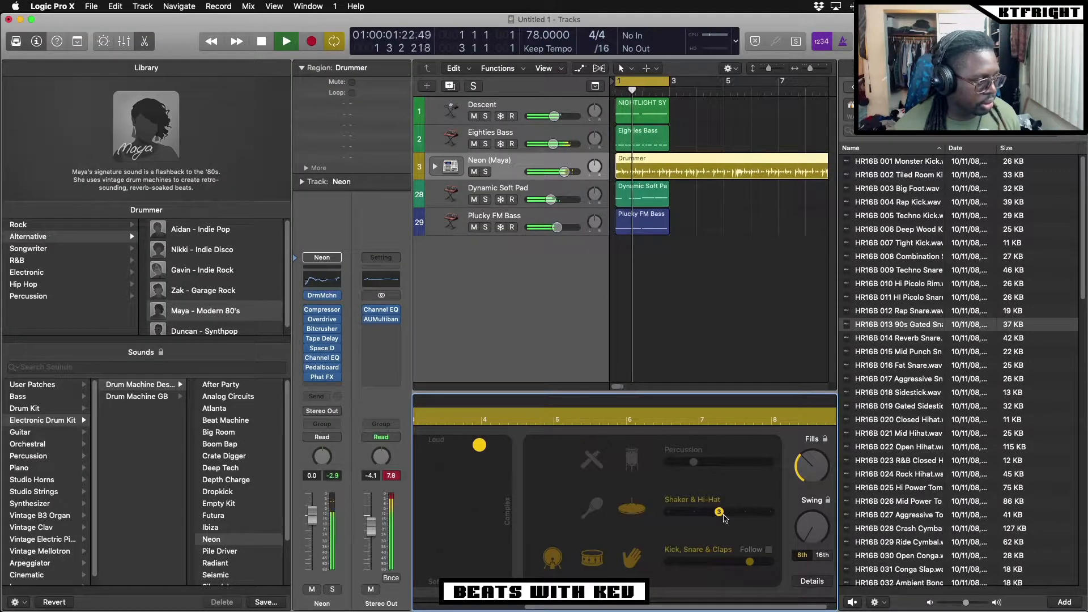
Show the Drummer's detailed complexity range, humanize and phrase variation settings.
click(806, 584)
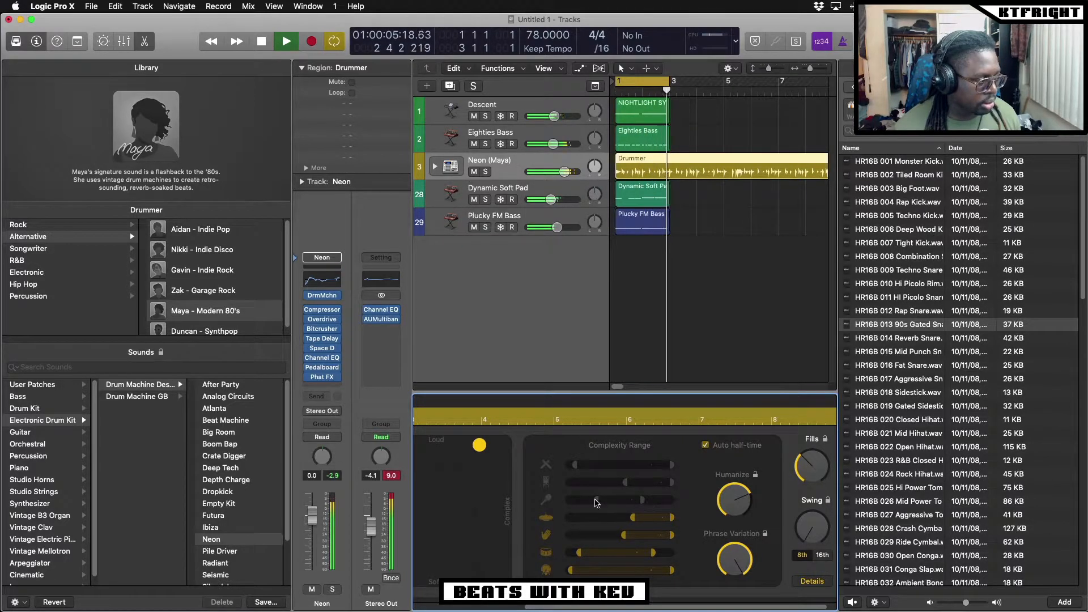
mouse_move(309, 321)
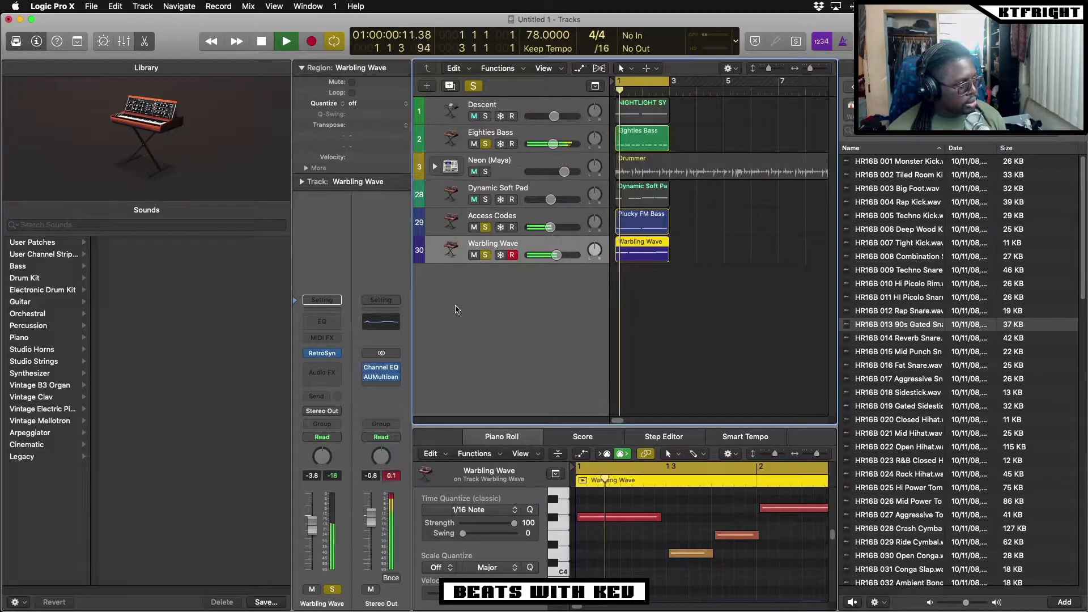
Stop playback and load the Vintage Doppler preset from Synth Leads into the Warbling Wave track's Retro Synth.
key(space)
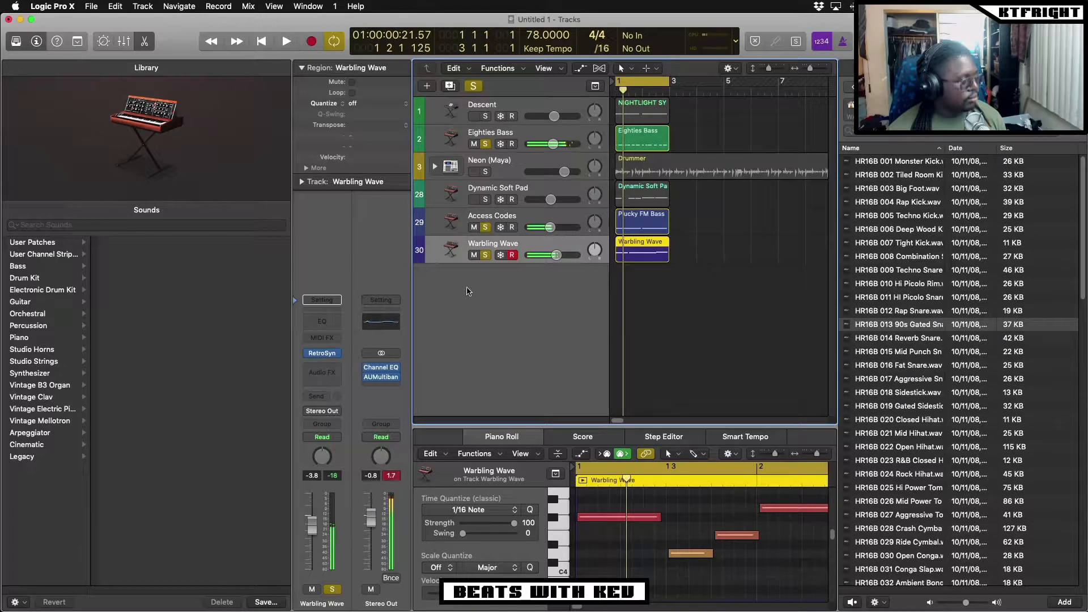
click(324, 354)
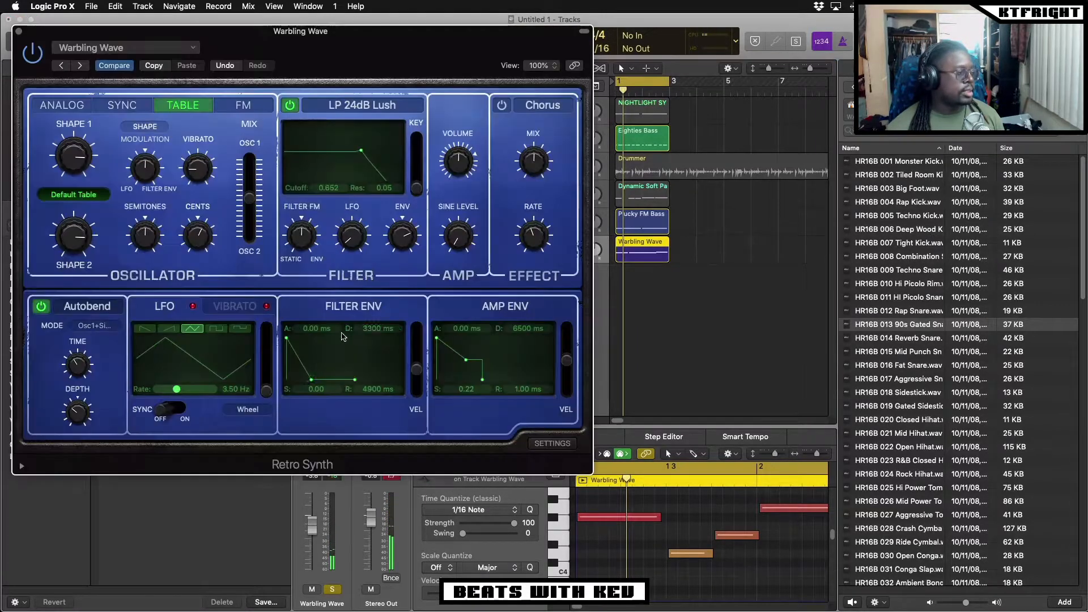
click(173, 48)
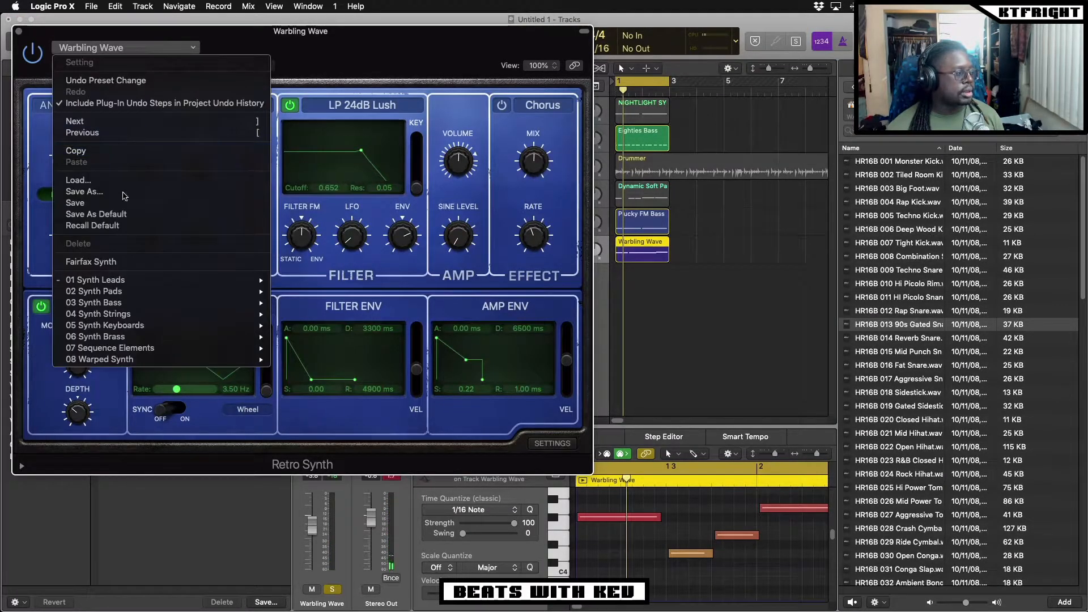
mouse_move(155, 347)
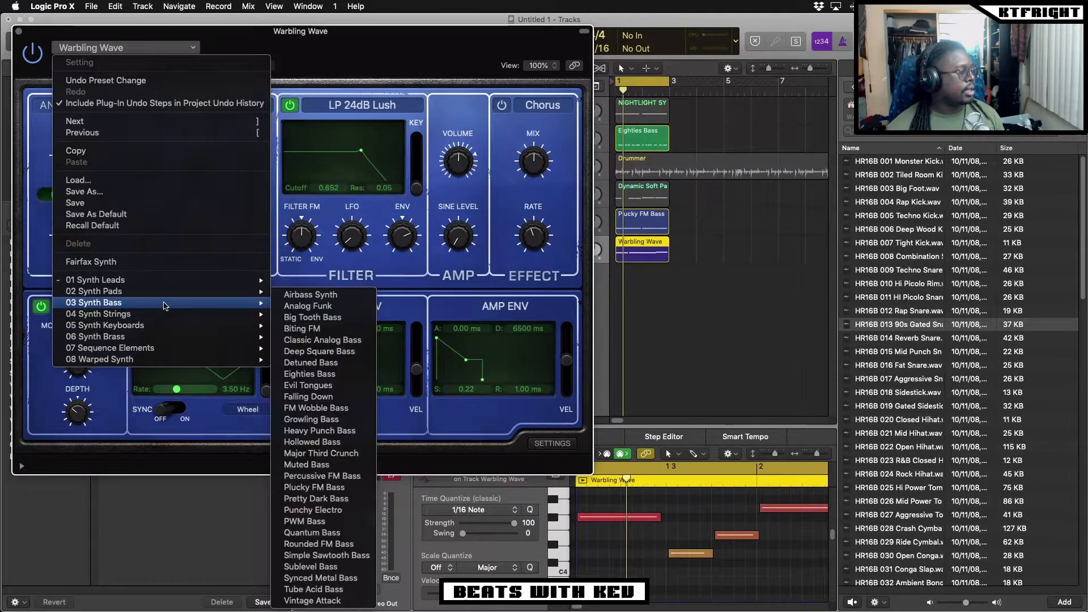
mouse_move(174, 282)
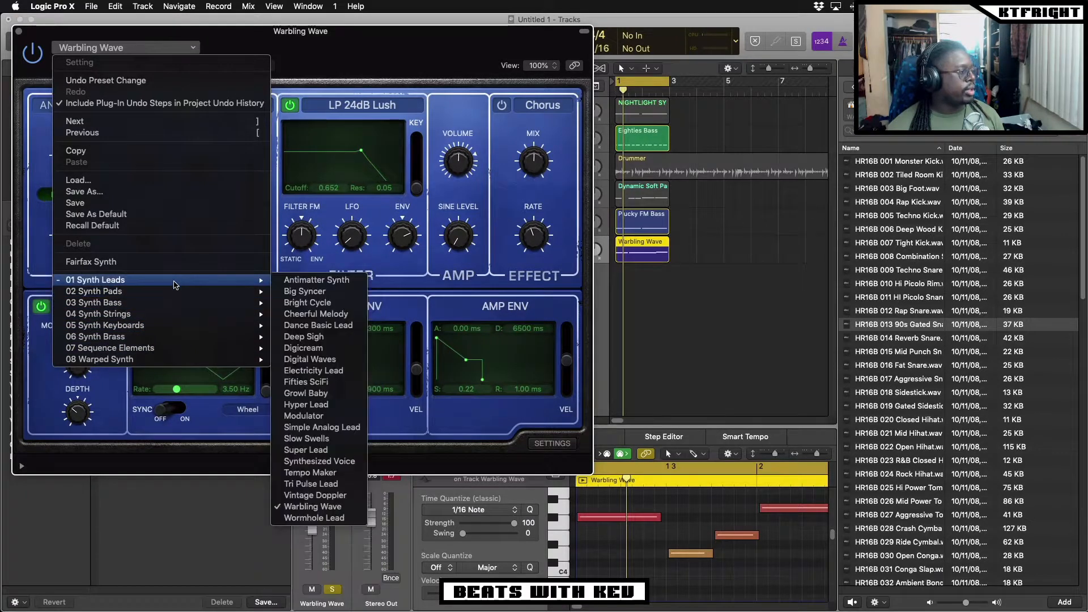
click(322, 496)
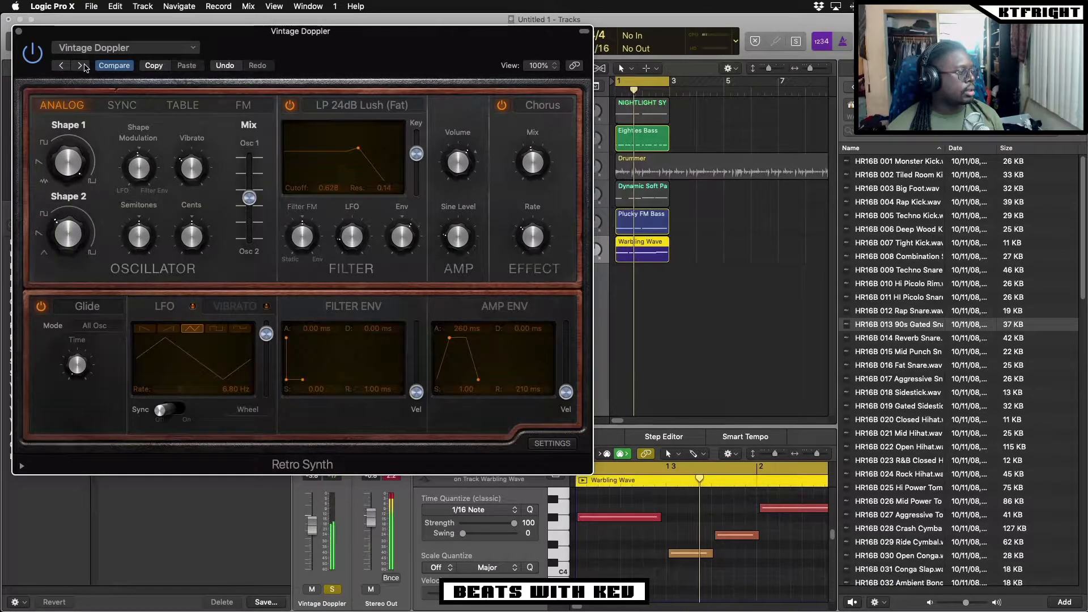
Set the Retro Synth filter cutoff to 0.828, filter envelope attack to 76 ms and sustain to 0.47, lengthen the amp release, and close its window.
drag(357, 148, 376, 157)
drag(287, 378, 347, 384)
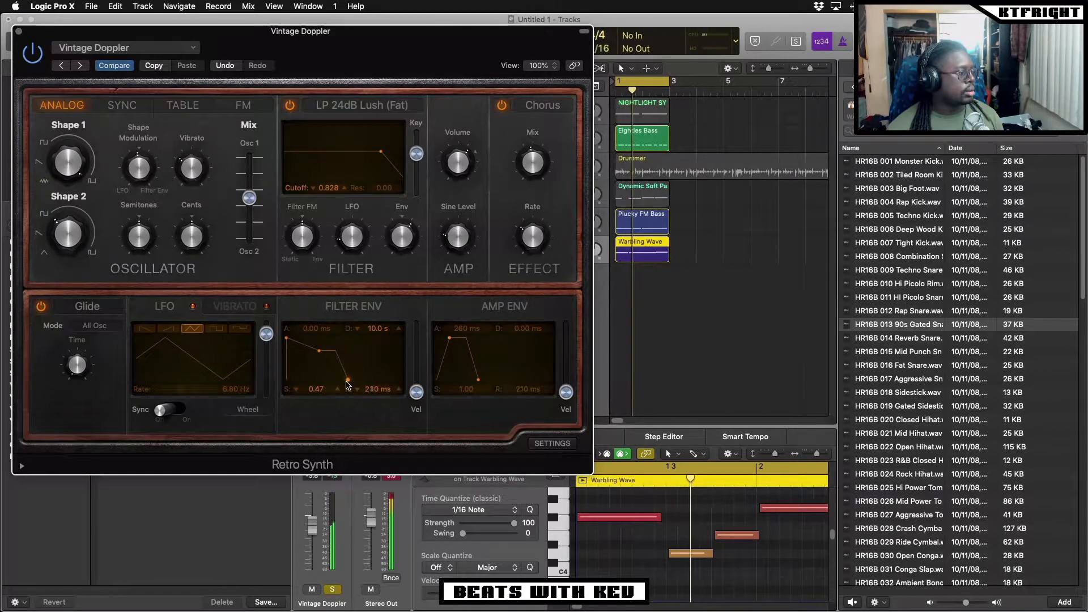
drag(286, 339, 291, 340)
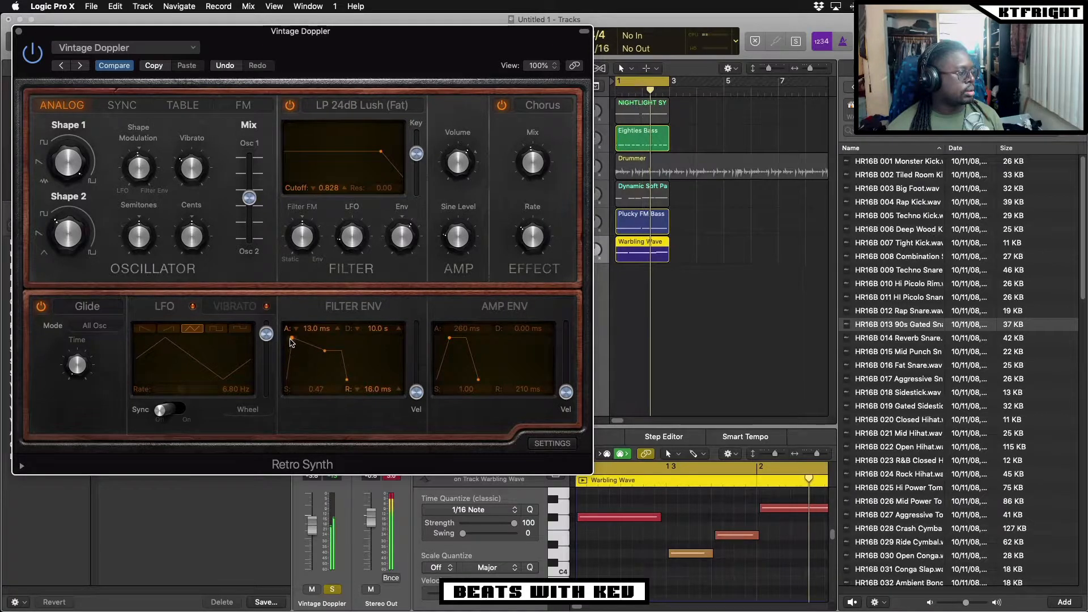
drag(479, 379, 483, 382)
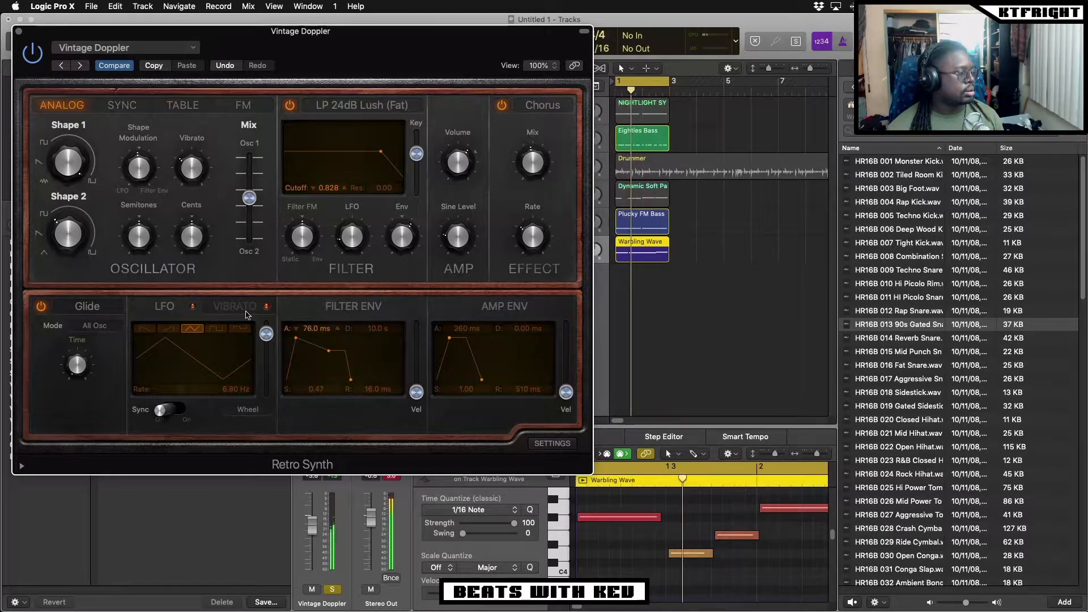
key(super+w)
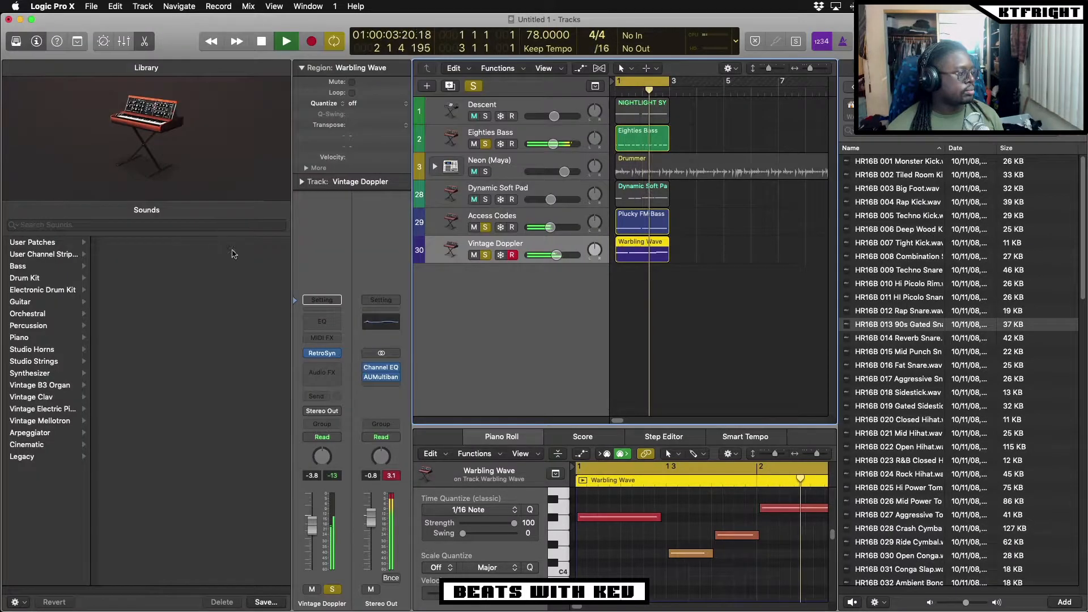
Select all five notes in the Warbling Wave region and lower the Vintage Doppler track's volume to -11.0 dB.
click(320, 369)
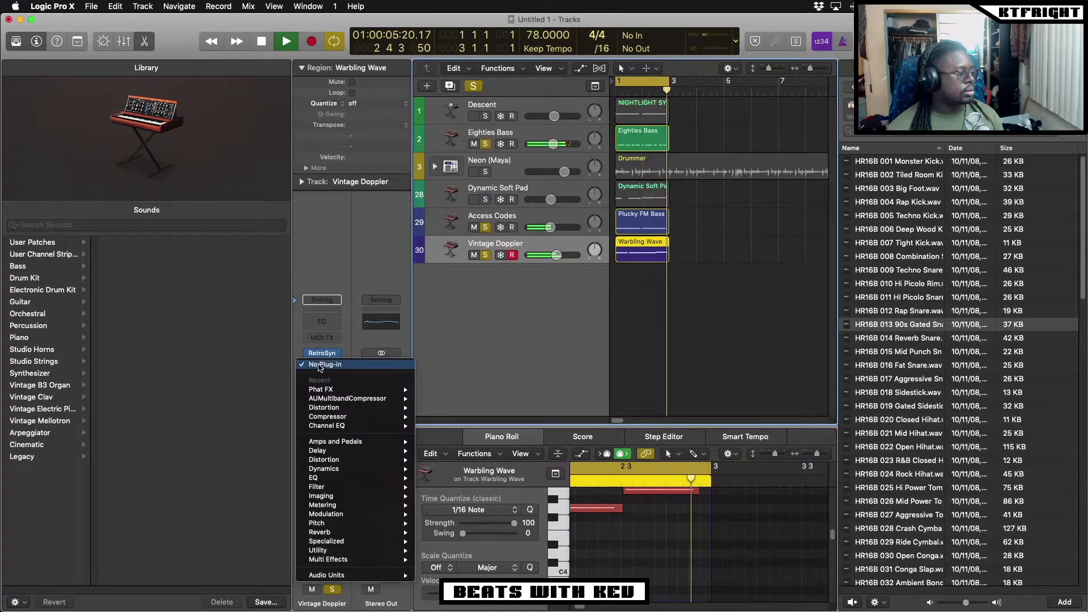
click(590, 538)
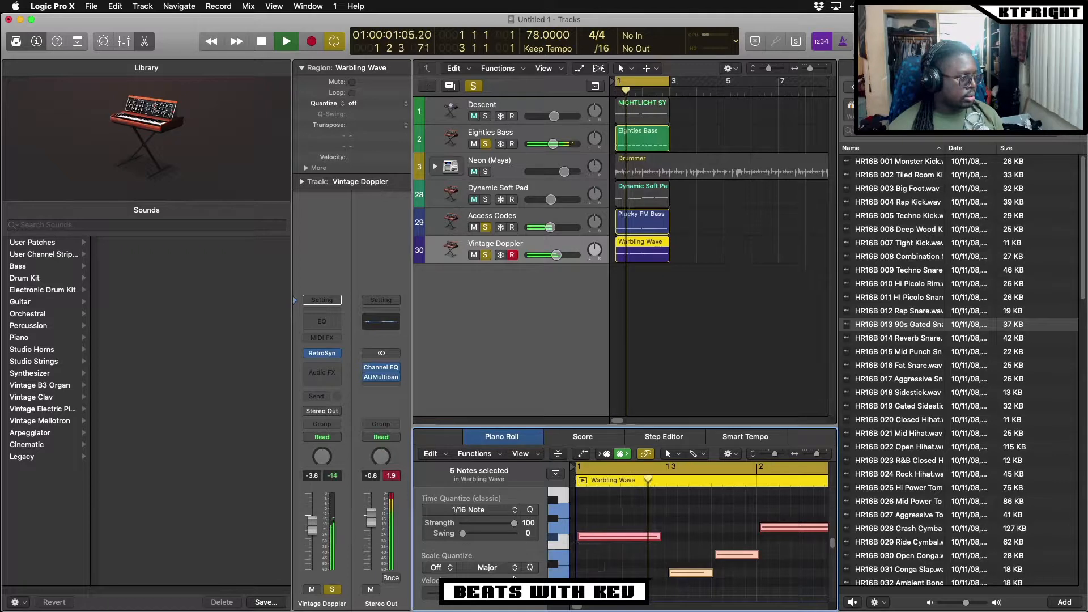
drag(555, 254, 546, 254)
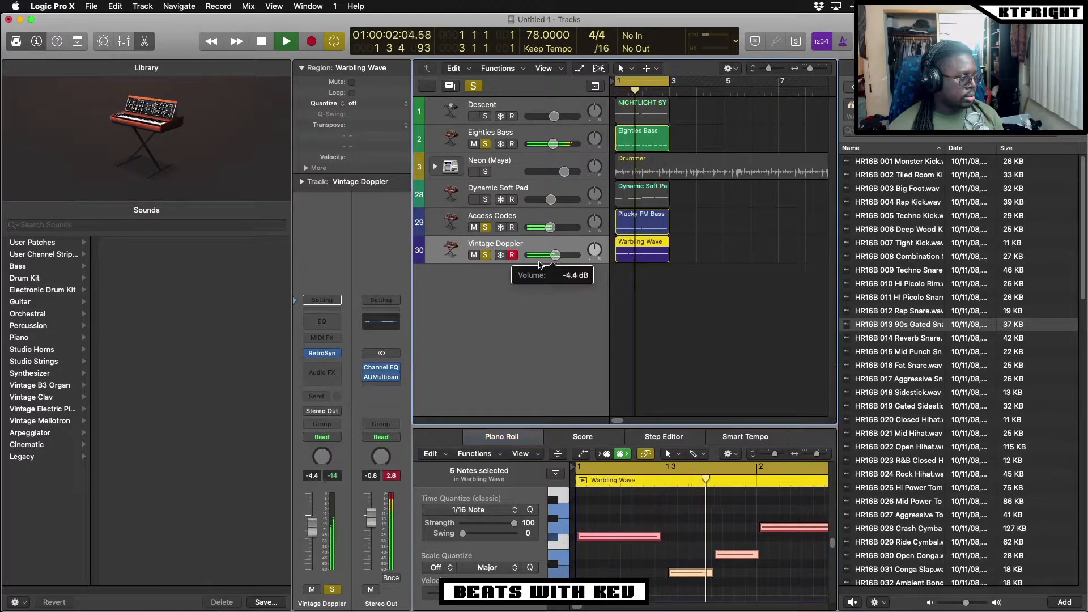
click(322, 372)
mouse_move(343, 516)
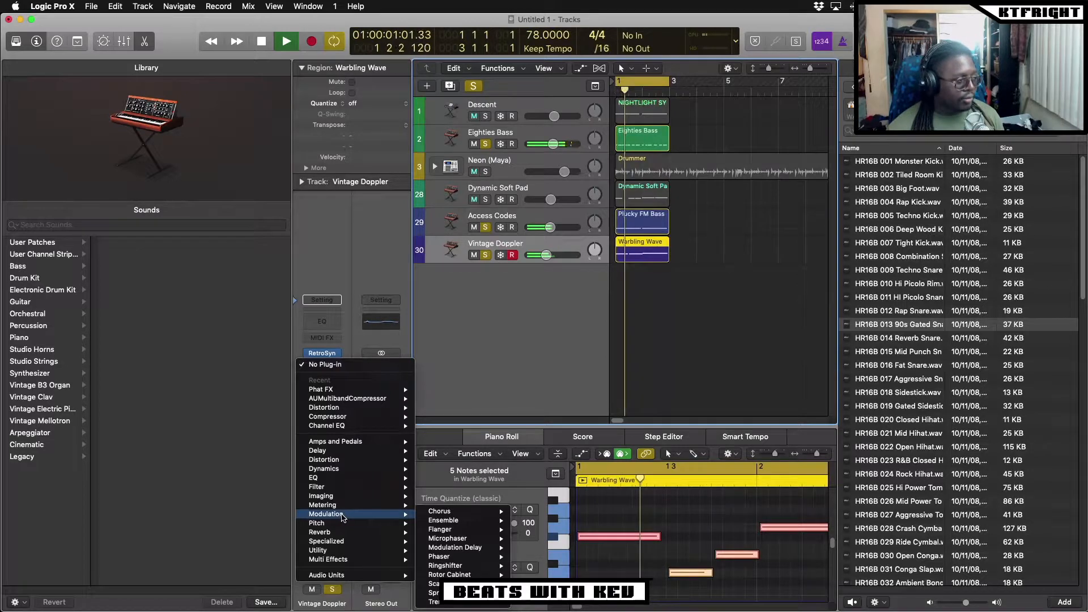
mouse_move(444, 522)
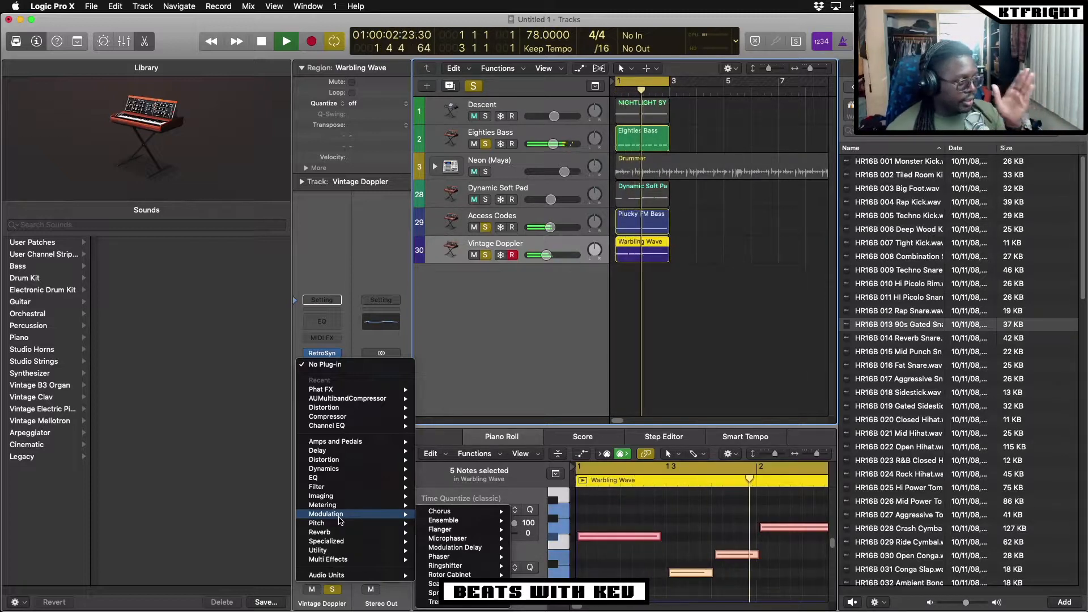
key(Escape)
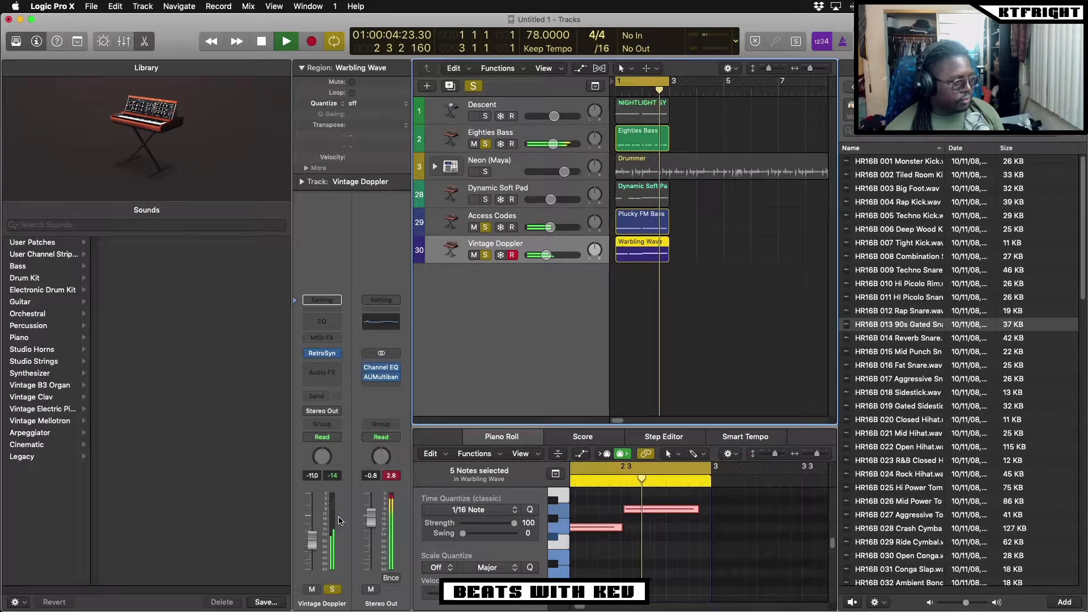
click(330, 372)
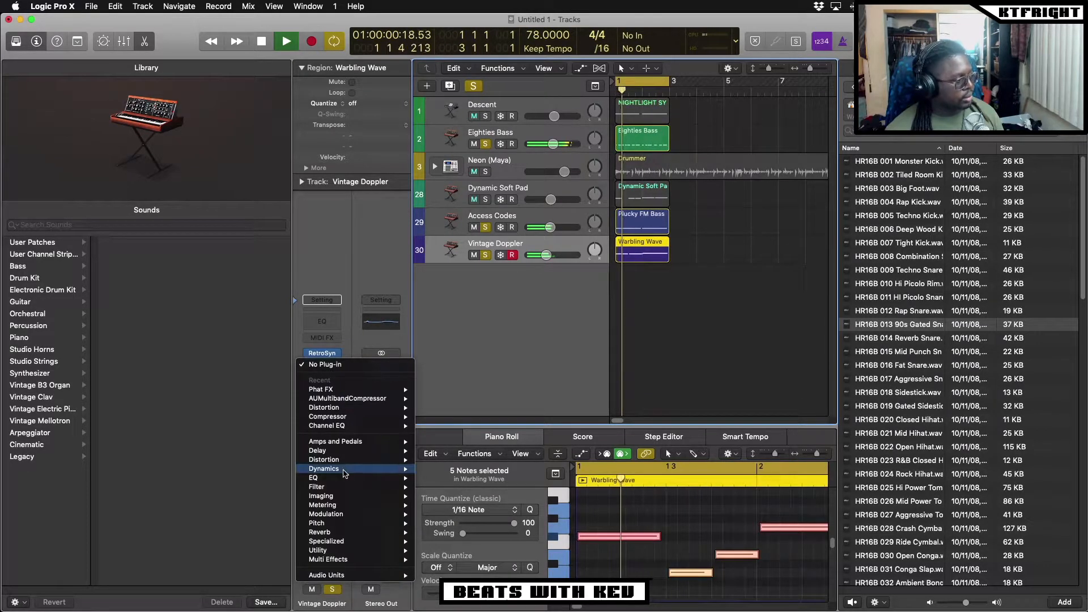
mouse_move(344, 496)
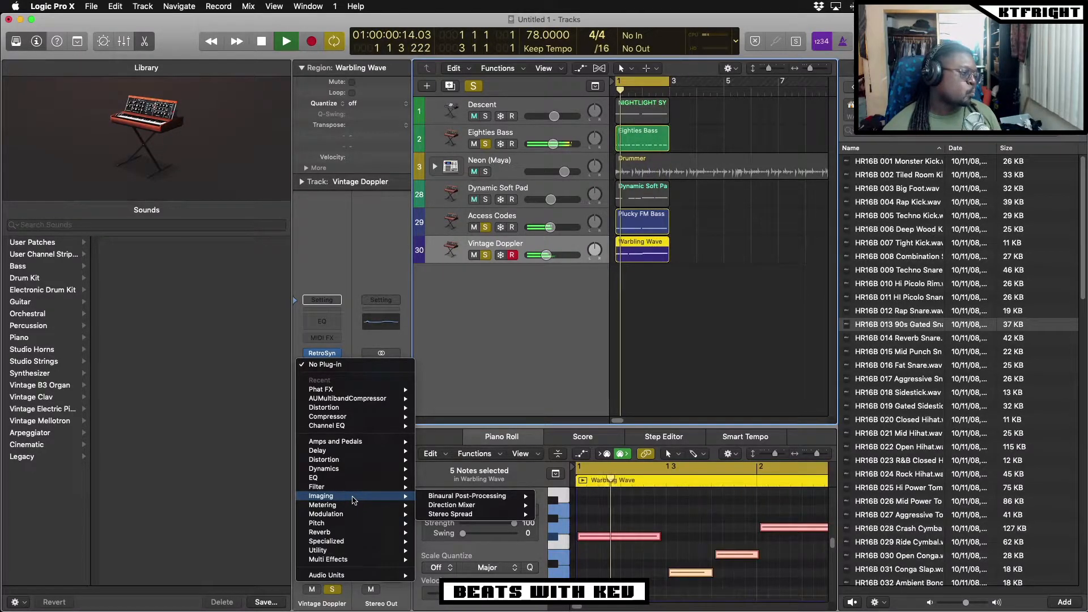
key(Escape)
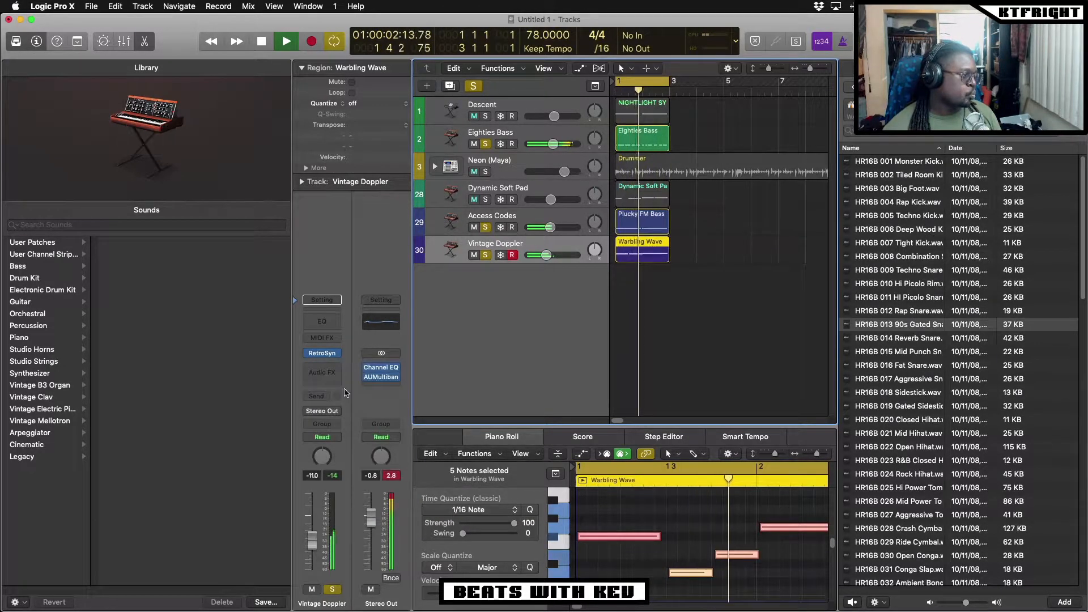
Insert the Stereo Spread imaging effect on the Vintage Doppler track and try its Light LF & HF Spread preset.
click(324, 368)
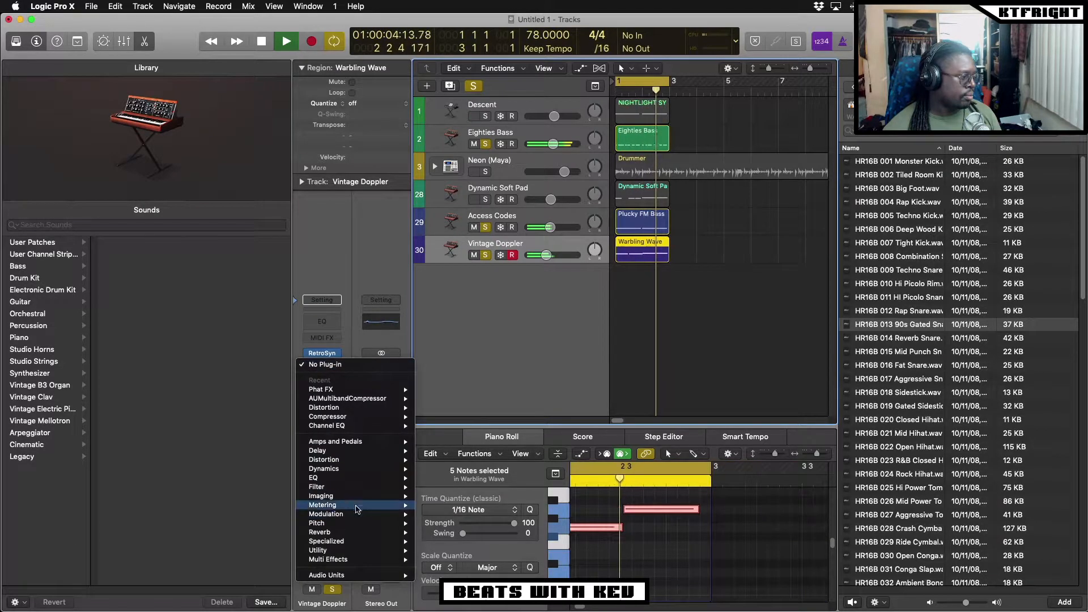
click(558, 504)
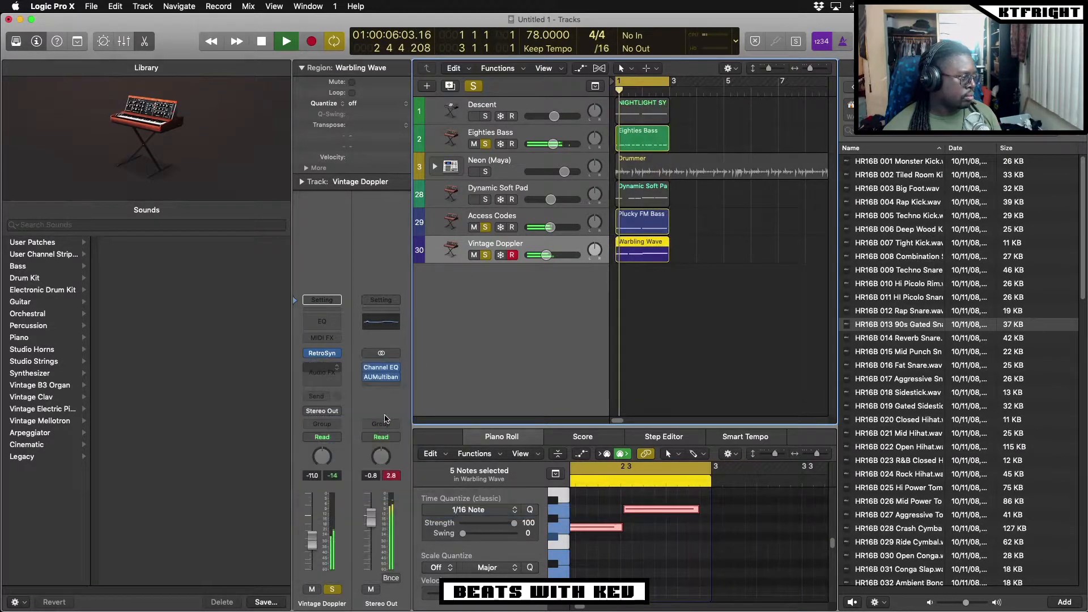
click(136, 49)
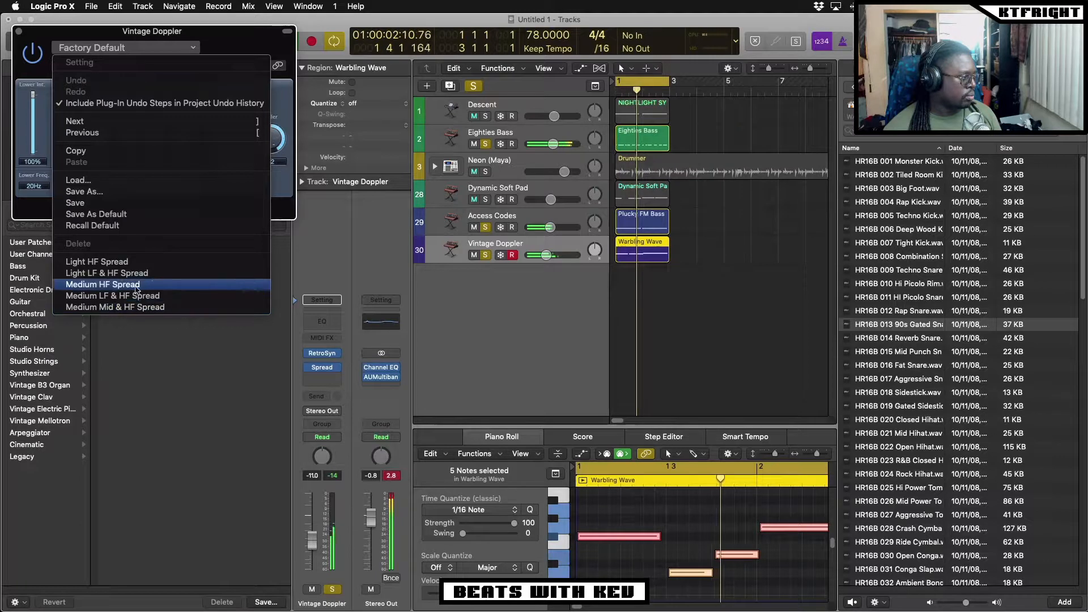
click(143, 275)
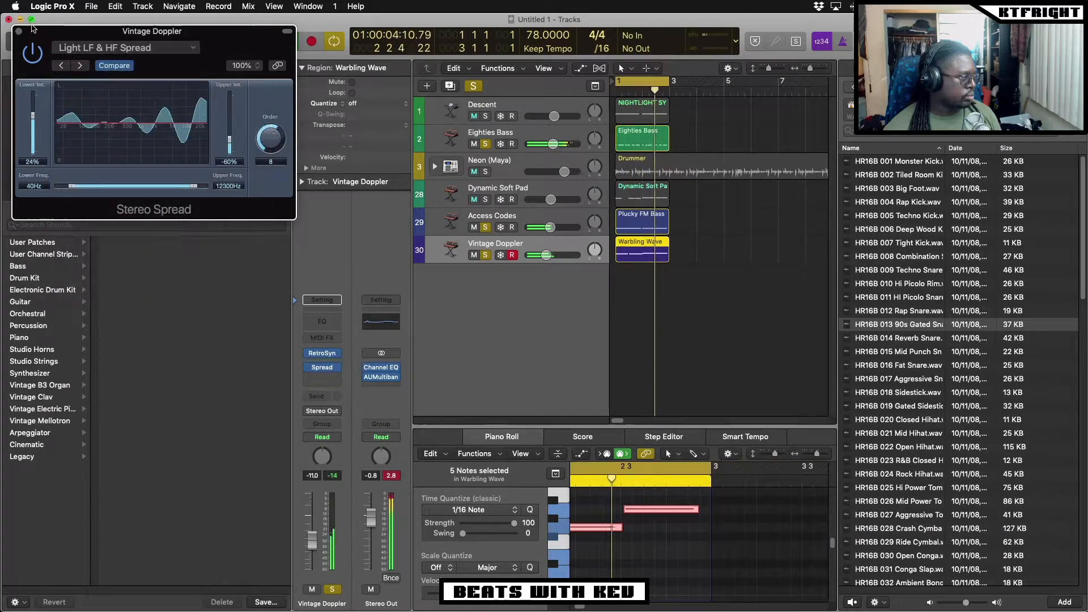
Load the Light HF Spread preset in Stereo Spread, shift its frequency range to 420–2300 Hz, and close the effect window.
click(130, 47)
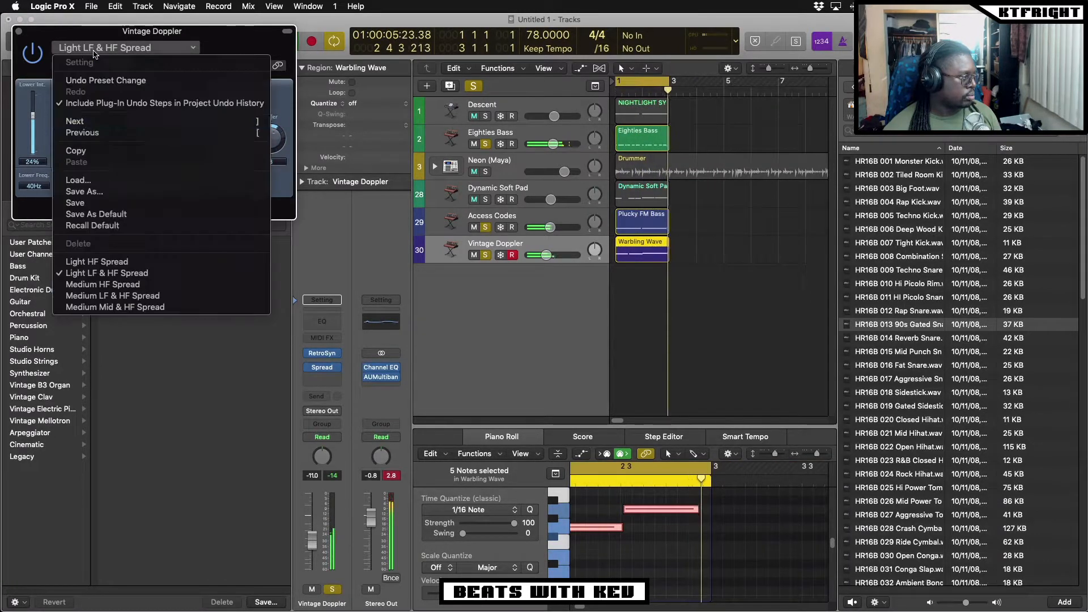
click(97, 263)
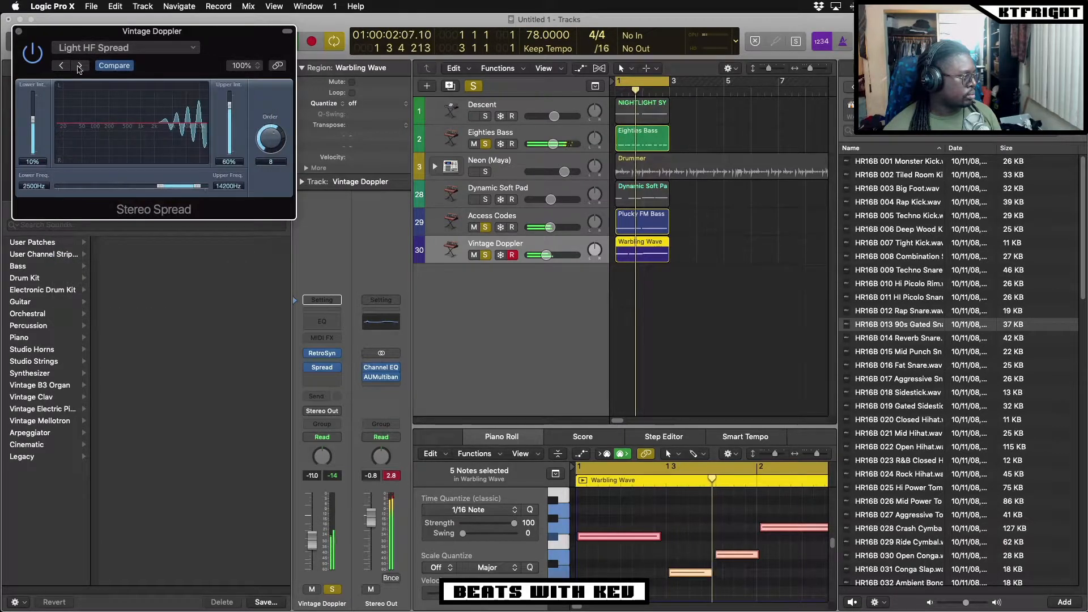
drag(164, 190, 126, 189)
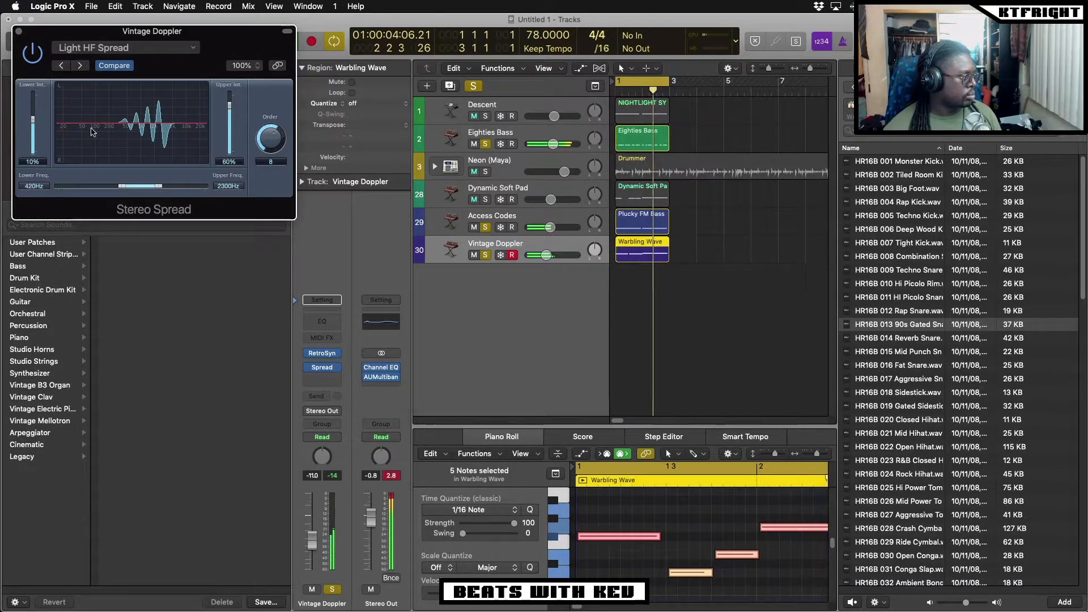
click(18, 31)
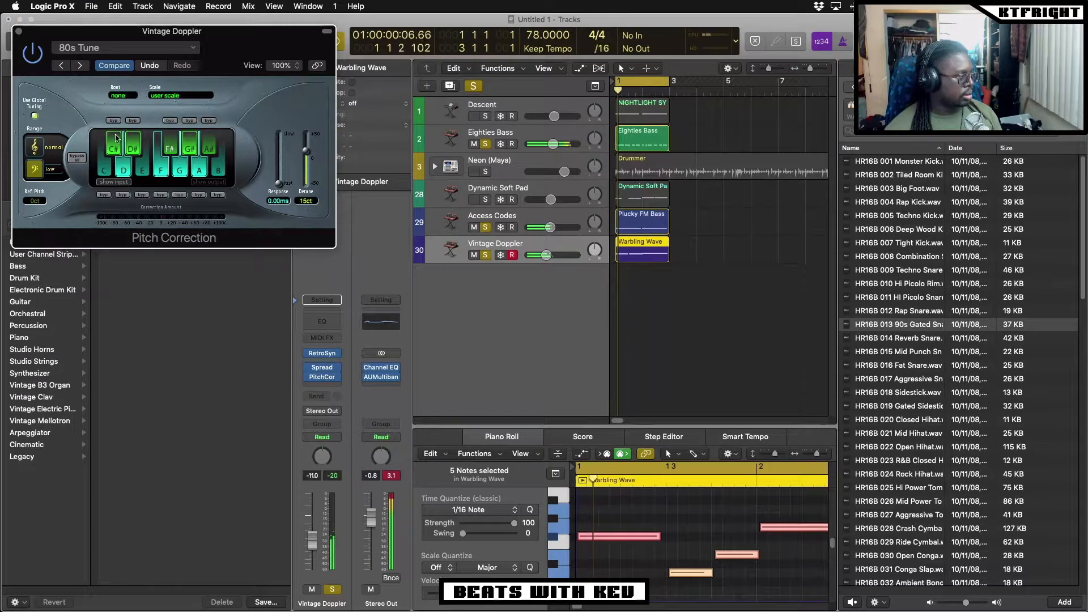
Close the Vintage Doppler track's Pitch Correction window and turn off solo on all tracks.
click(20, 31)
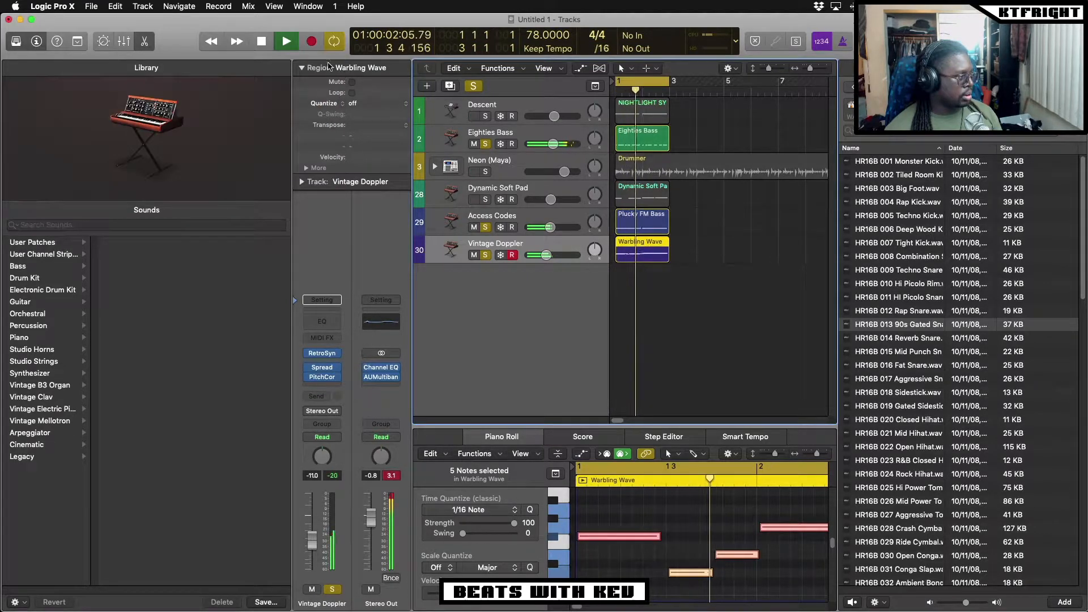
click(474, 87)
click(473, 87)
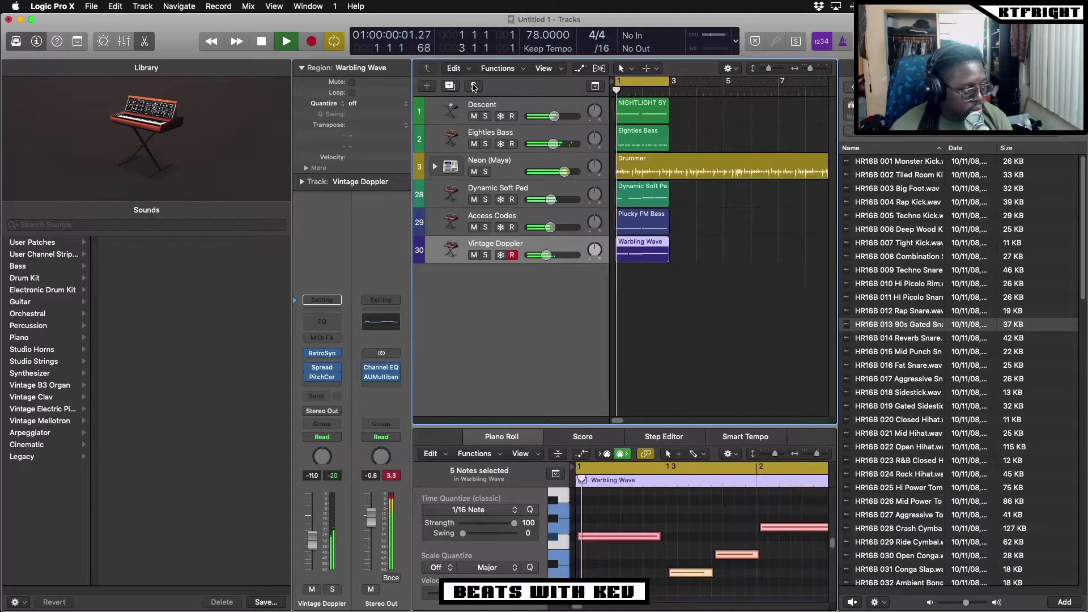